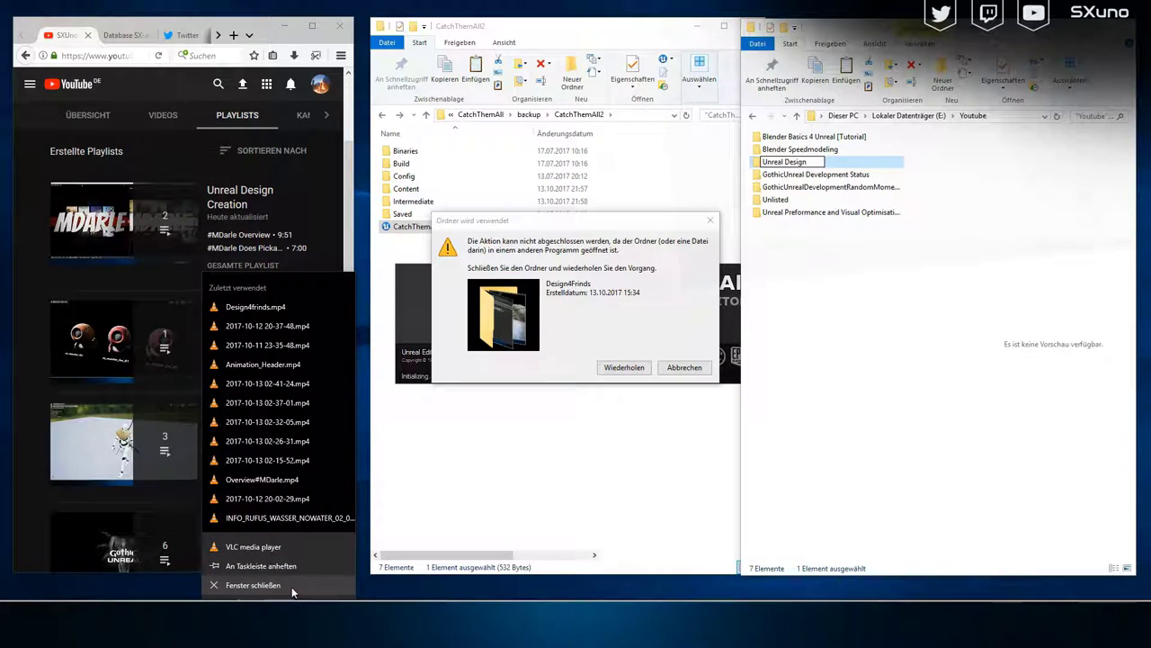
Retry the blocked rename, and name the Unreal Design folder "Unreal Design Creation".
click(624, 367)
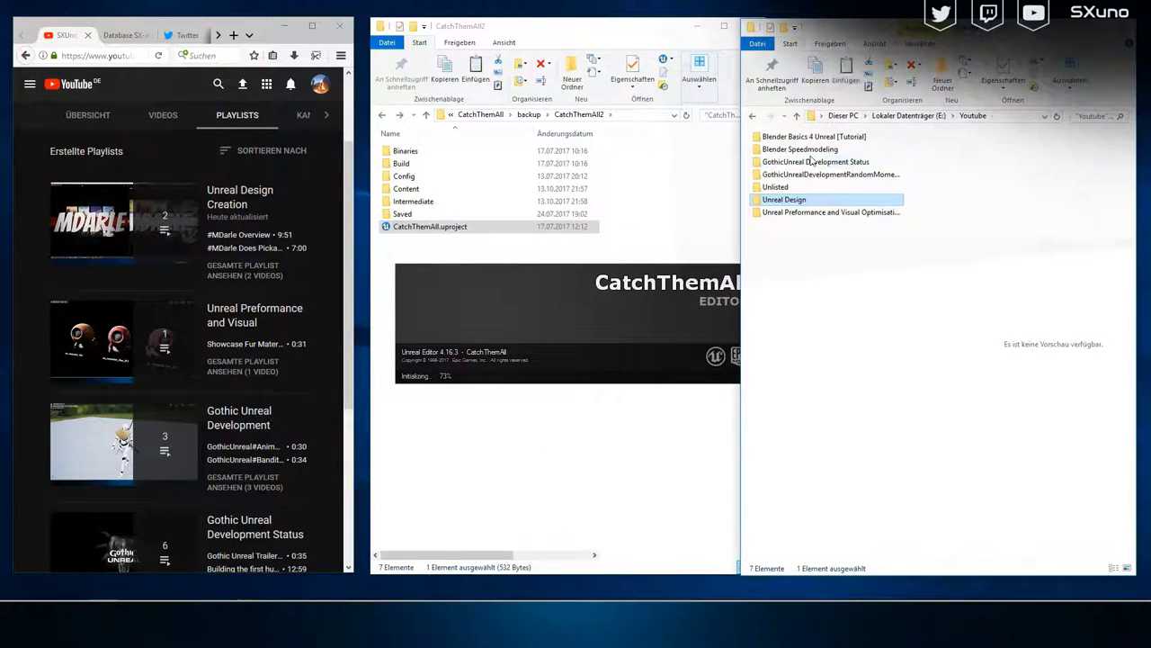
click(782, 199)
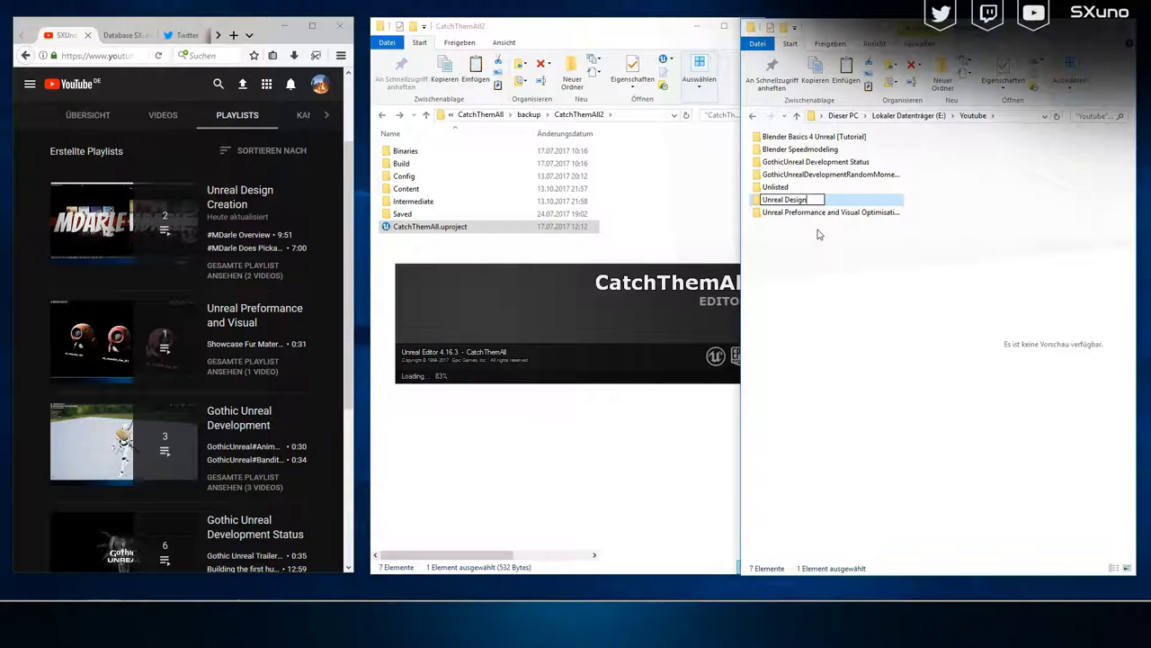
text(Creation)
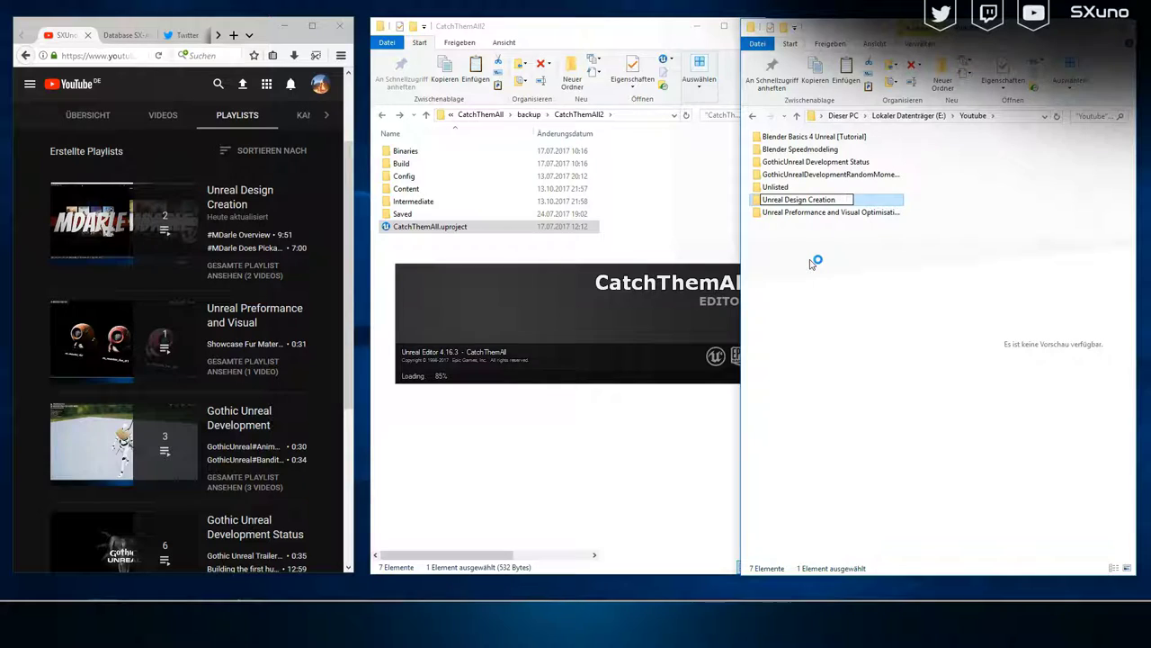
click(817, 262)
Create a folder named "#MDarle" inside the Unreal Design Creation folder.
double_click(837, 199)
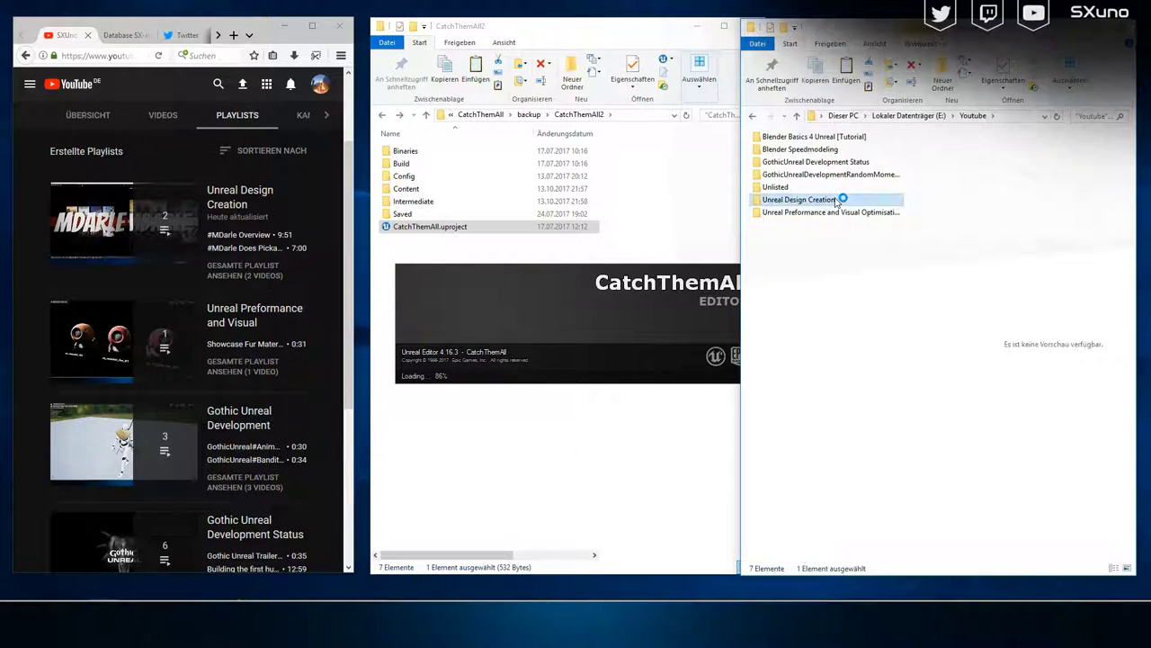
right_click(819, 244)
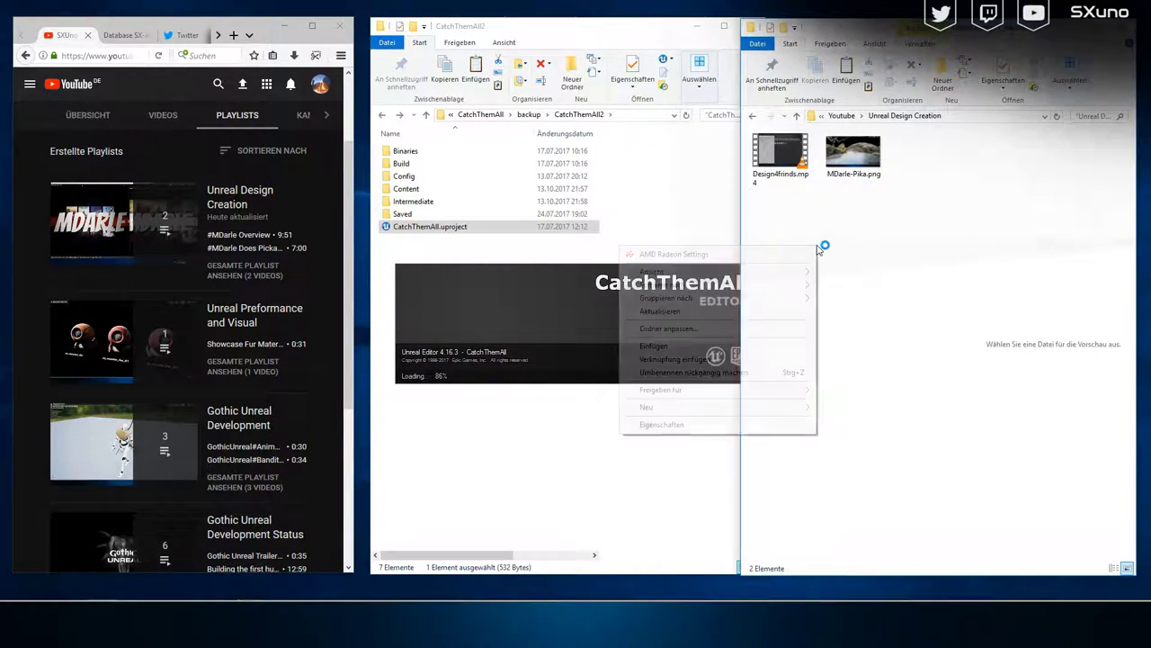
mouse_move(742, 413)
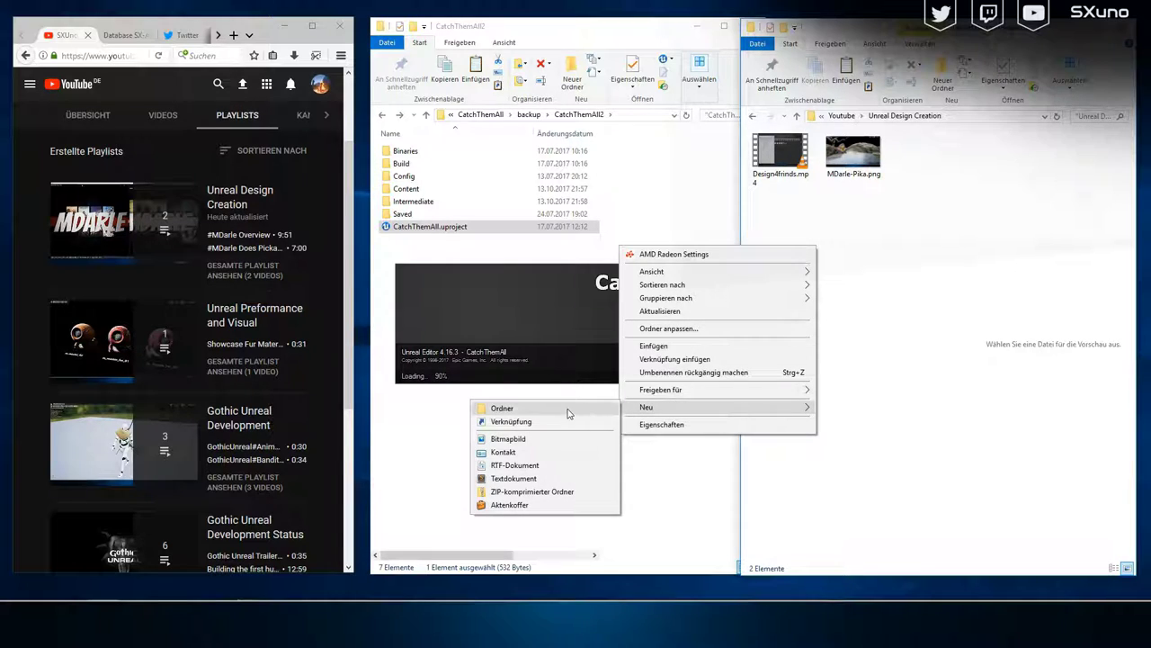
click(567, 409)
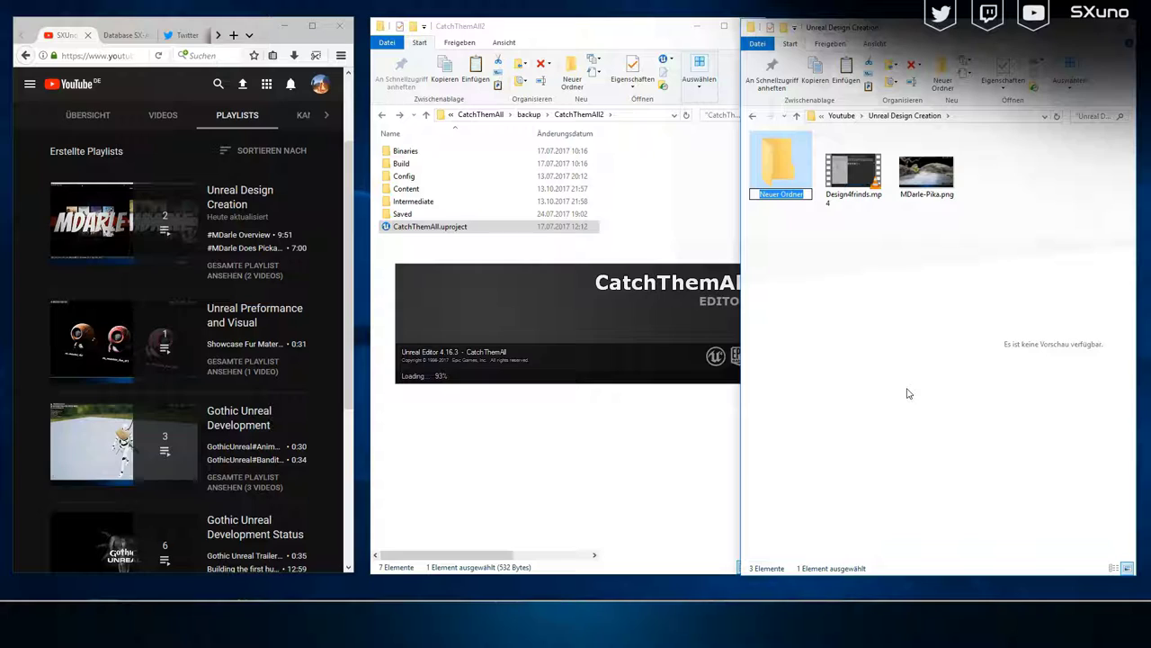
text(Unreal Design Cr)
key(BackSpace)
key(BackSpace)
key(BackSpace)
key(BackSpace)
key(BackSpace)
key(BackSpace)
key(BackSpace)
key(BackSpace)
key(BackSpace)
key(BackSpace)
key(BackSpace)
key(BackSpace)
key(BackSpace)
key(BackSpace)
key(BackSpace)
key(BackSpace)
text(#MDarle)
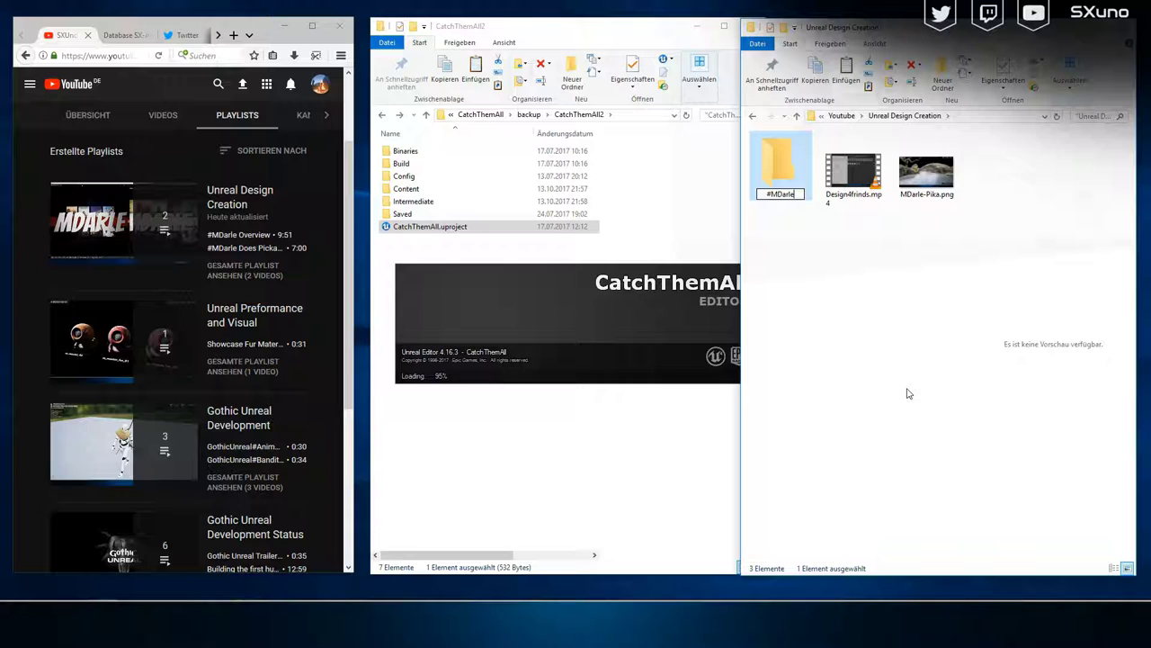
key(Return)
Move Design4frinds.mp4 and MDarle-Pika.png together into the #MDarle folder.
click(870, 196)
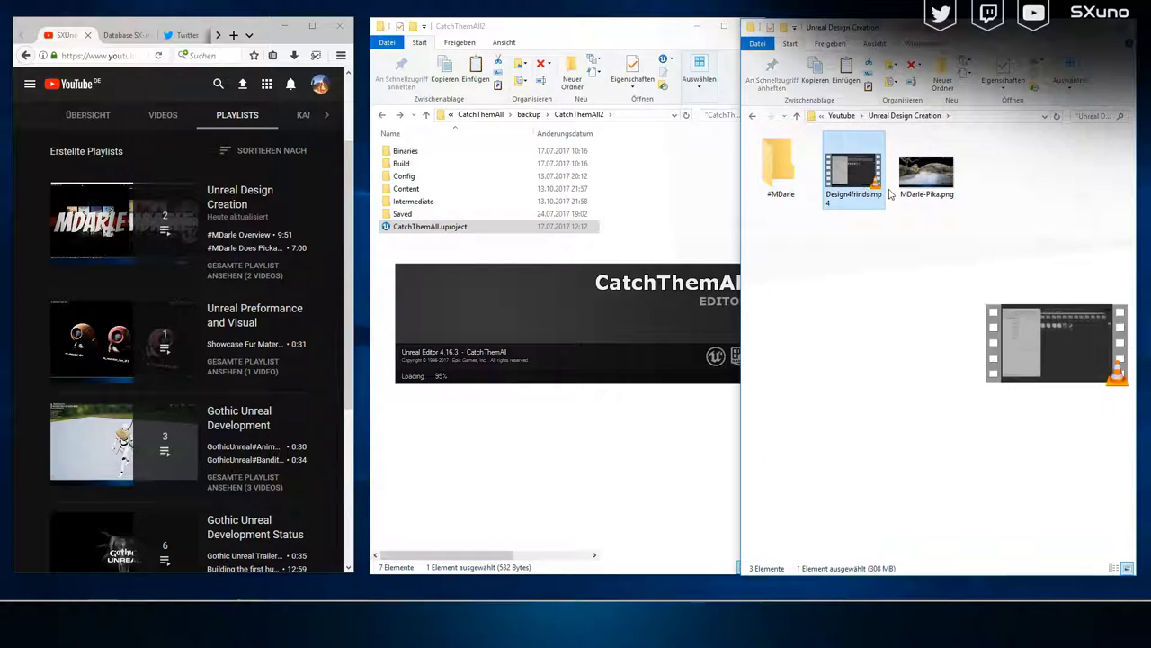
ctrl+click(926, 173)
drag(927, 172, 779, 169)
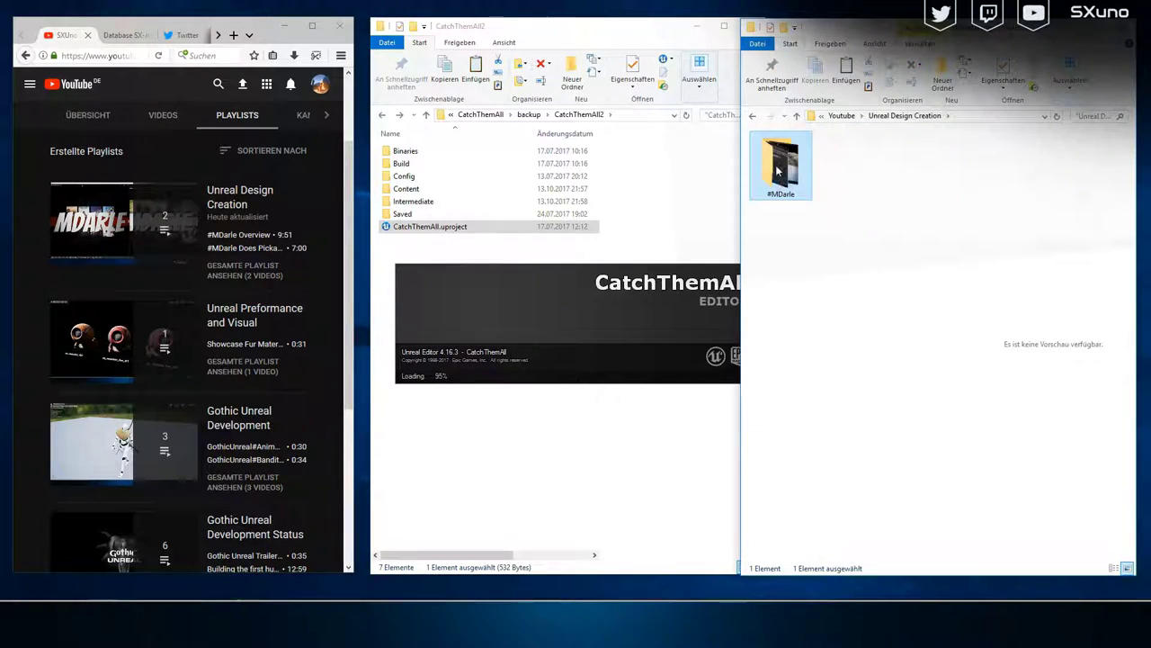
Open the #MDarle folder and rename Design4frinds.mp4 as "#MDarle Overview.mp4".
double_click(795, 167)
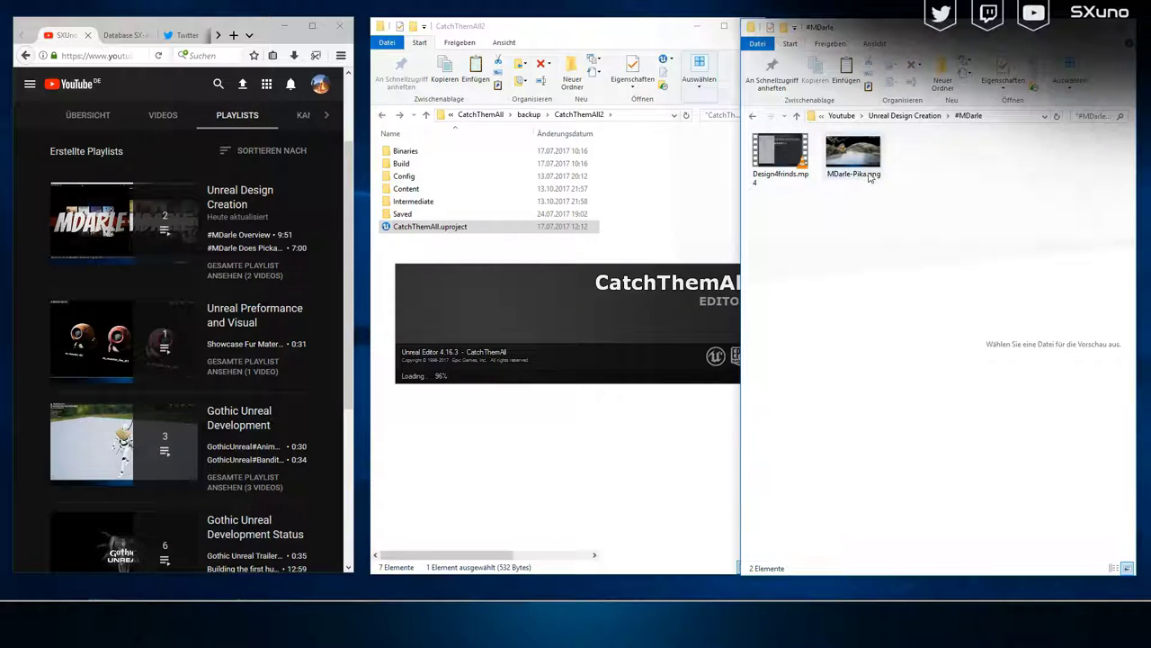
click(870, 179)
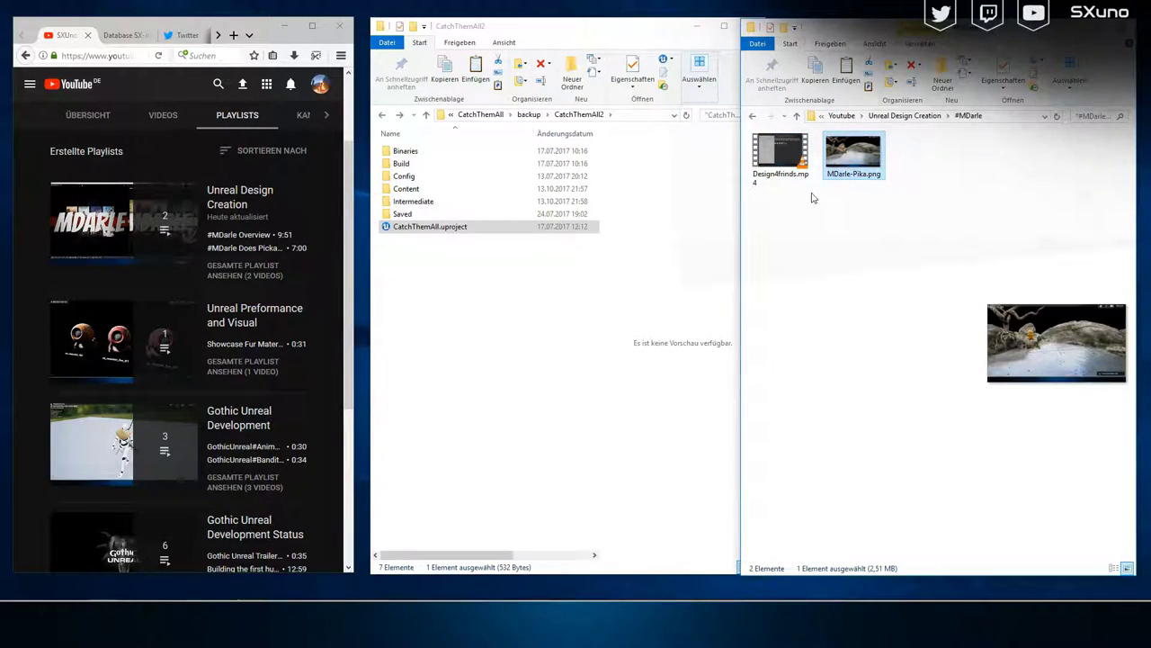
click(779, 178)
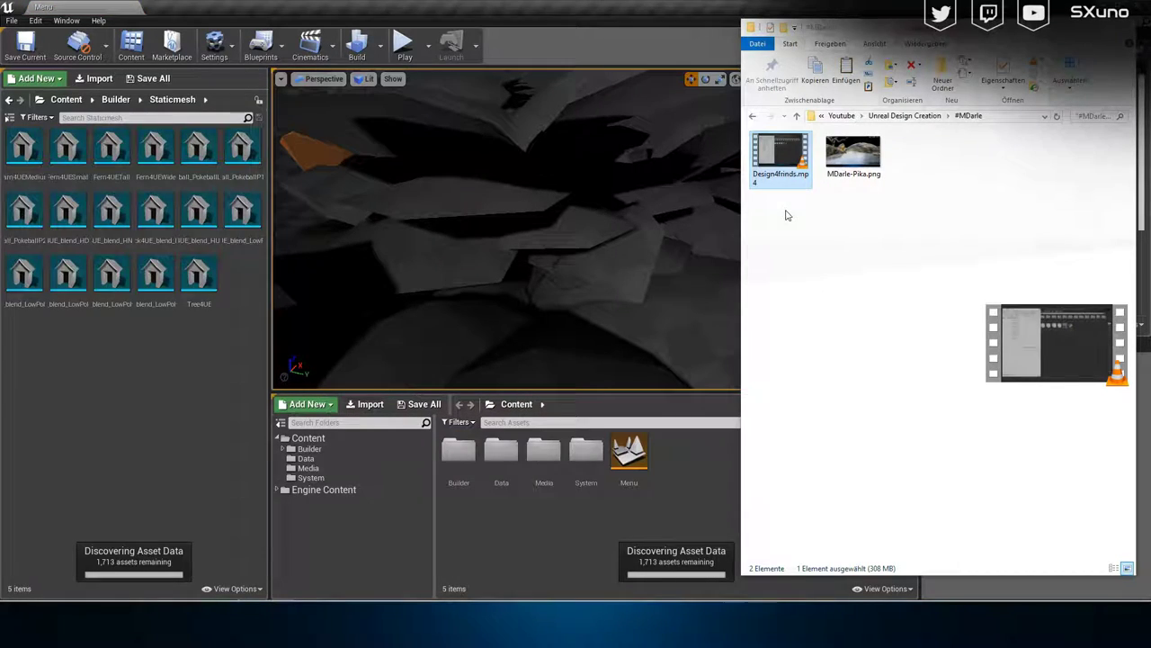
click(792, 158)
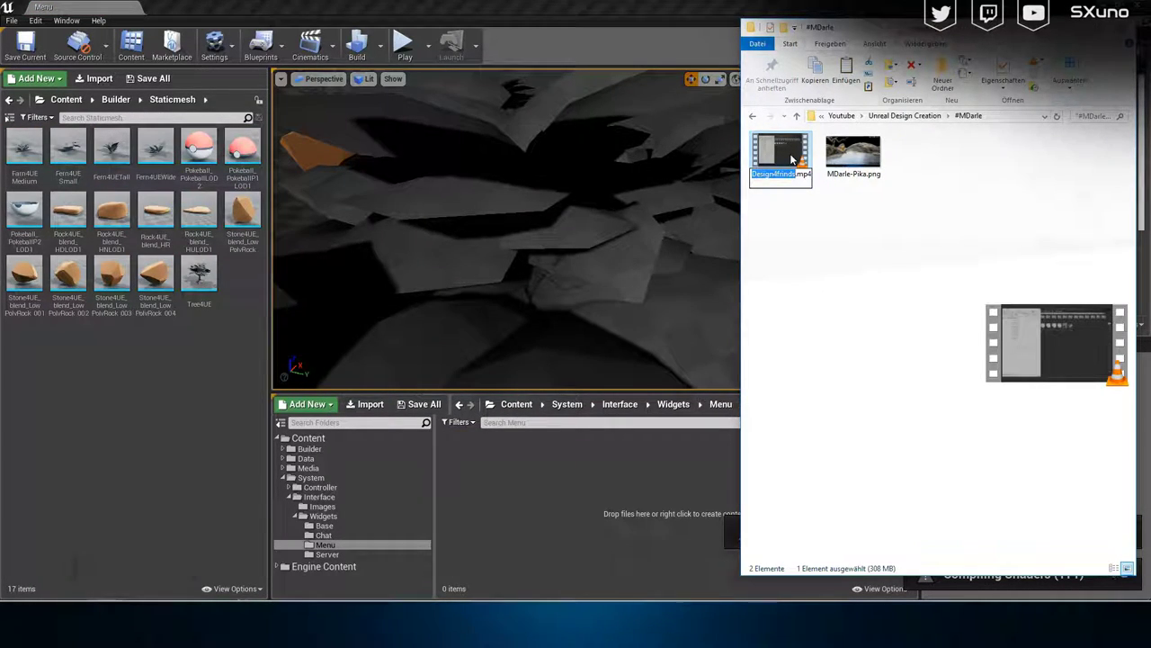
text(MDarle)
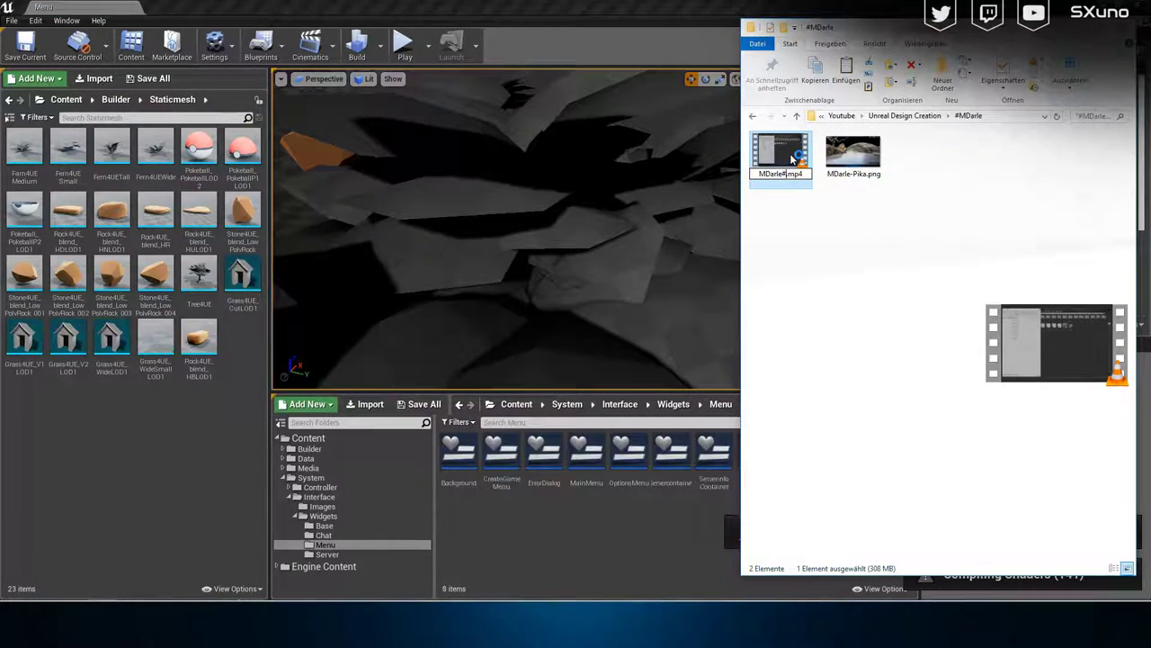
key(Return)
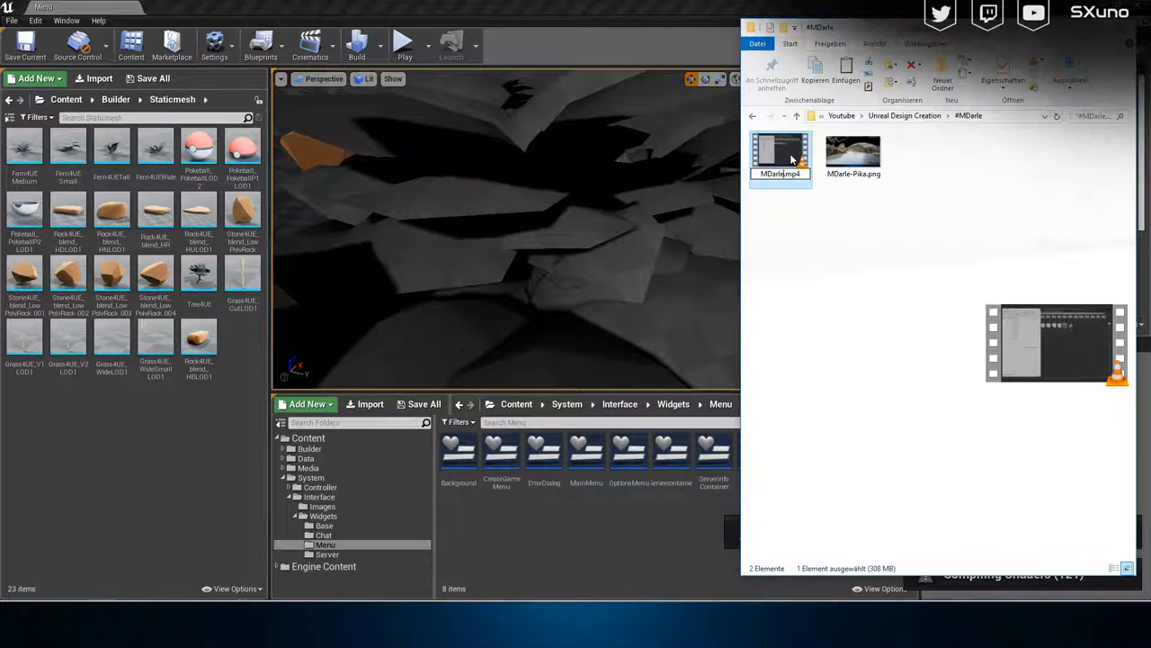
text(#)
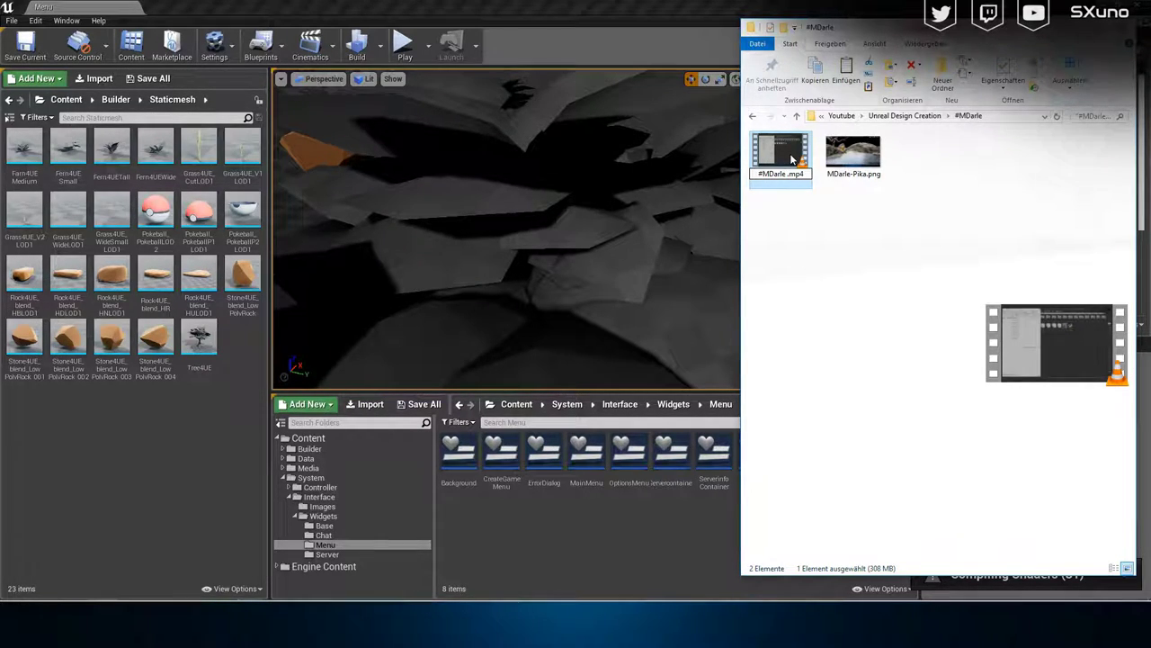
text(Overview)
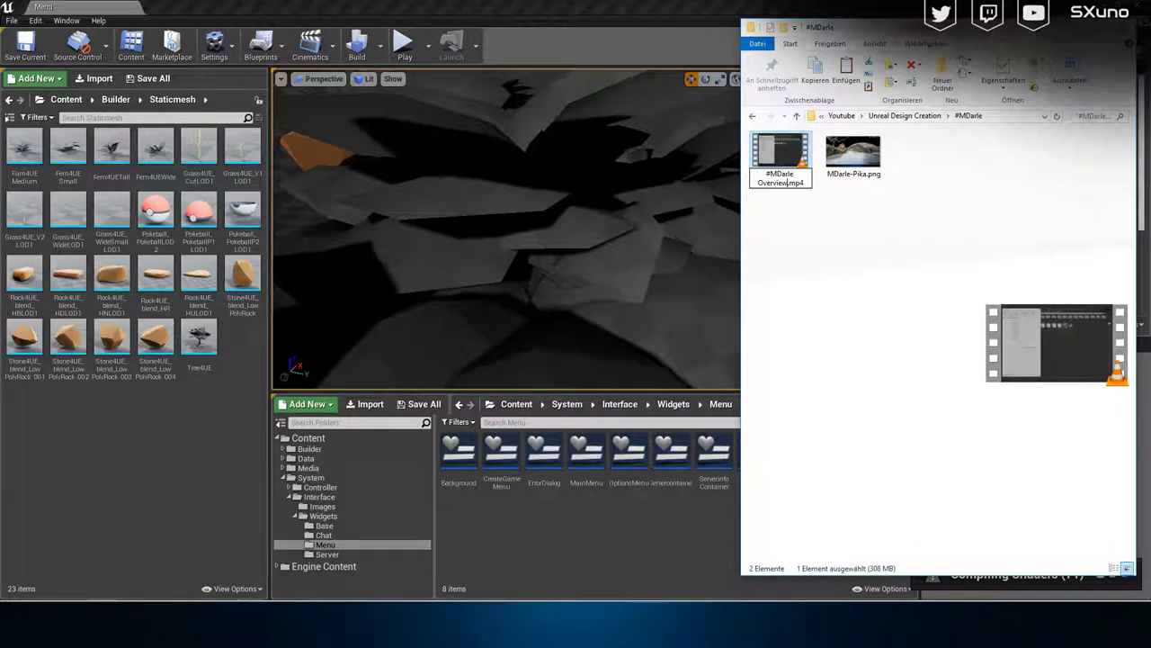
key(Return)
click(859, 306)
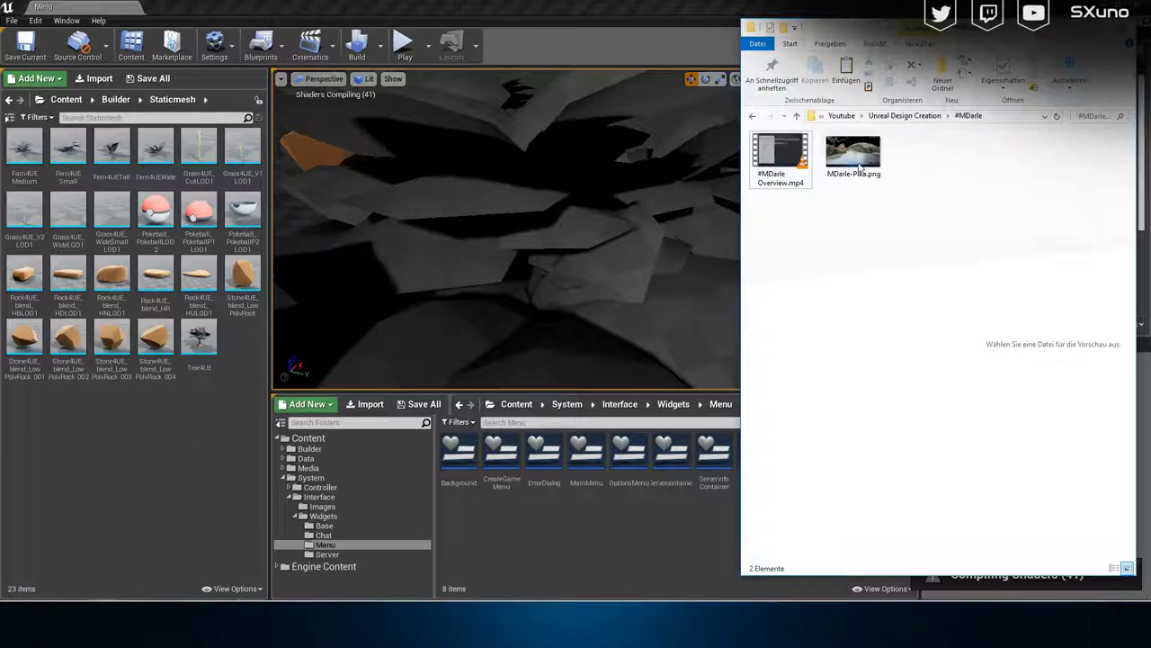
Create a folder named "stylized" inside the #MDarle folder.
click(853, 153)
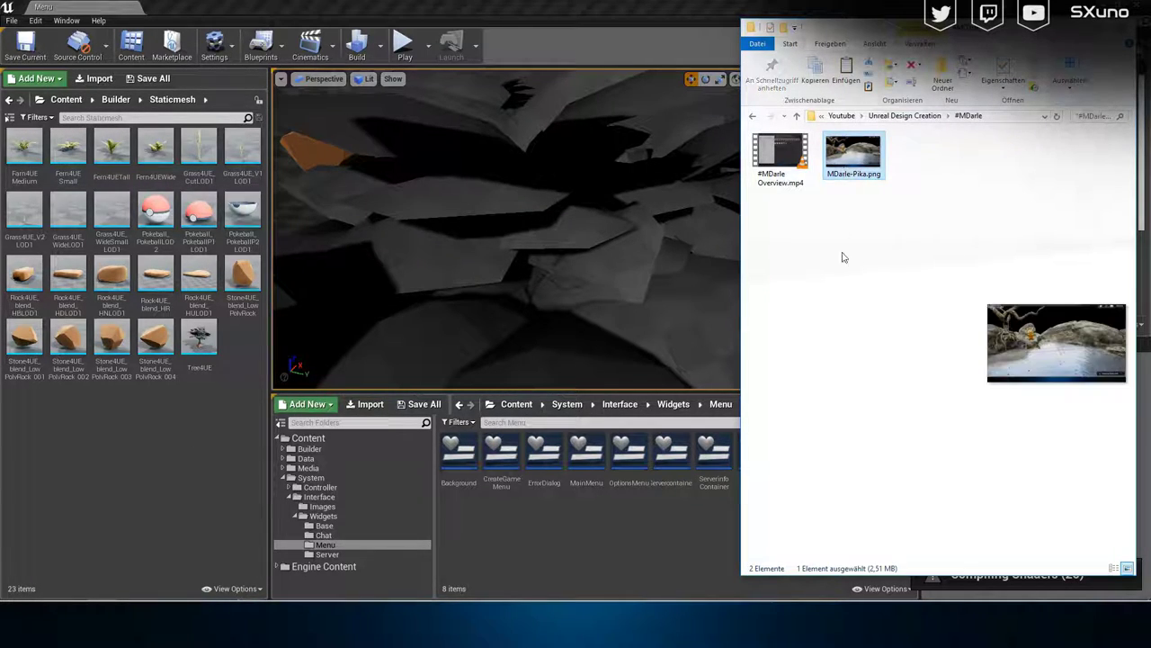
click(842, 267)
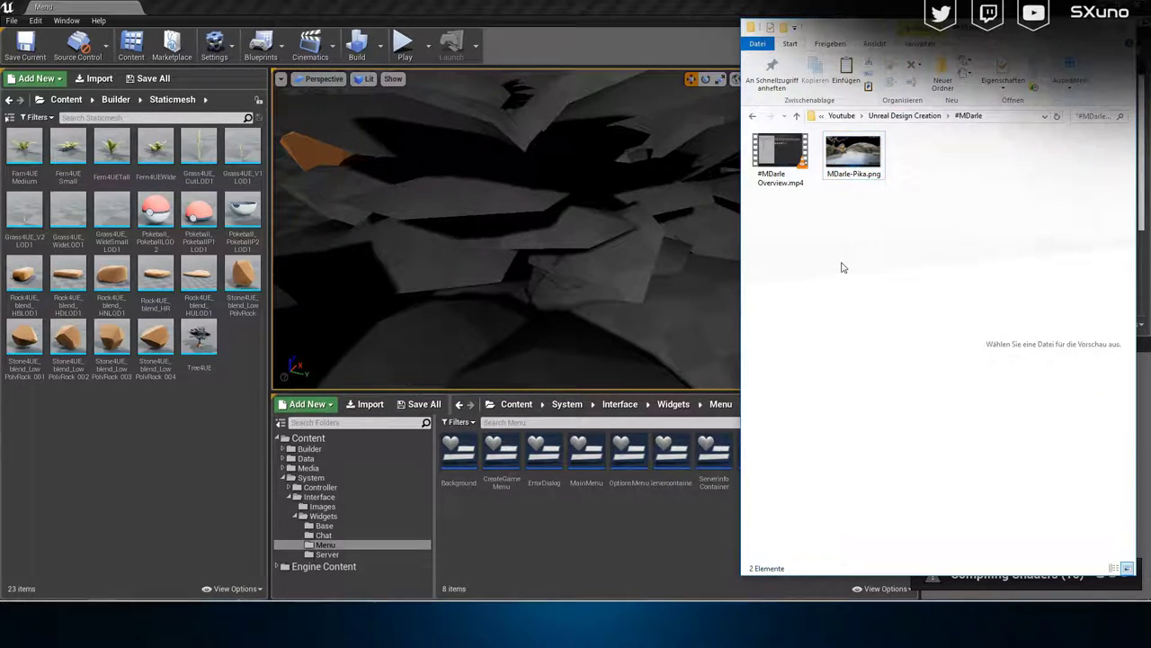
right_click(843, 267)
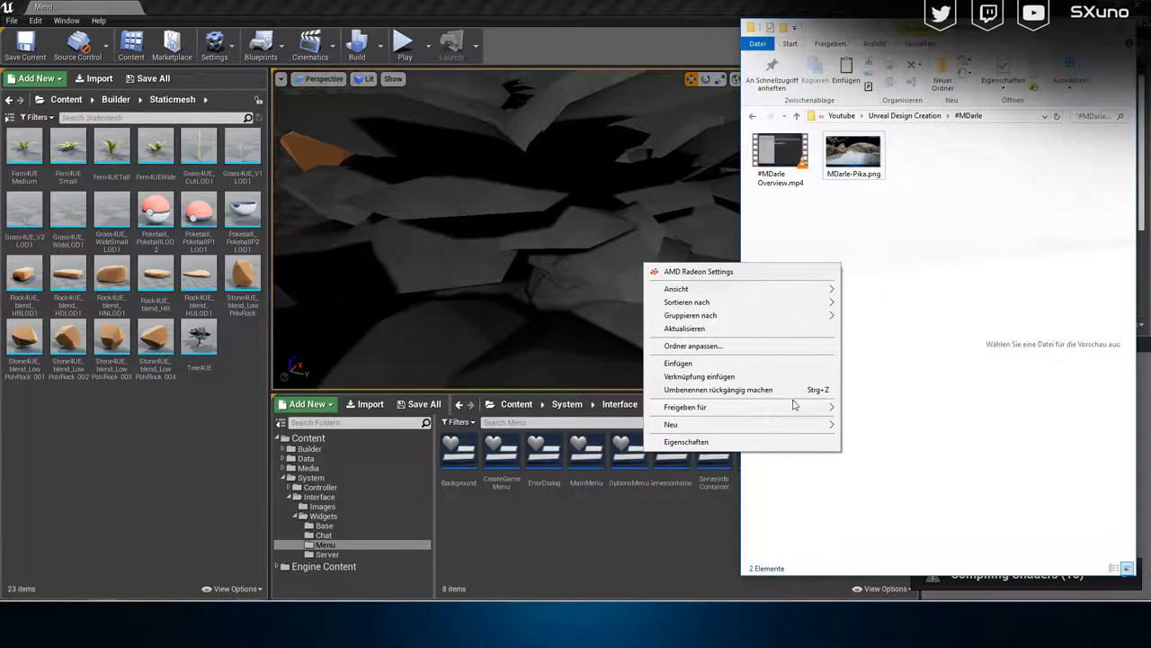
mouse_move(787, 424)
click(617, 427)
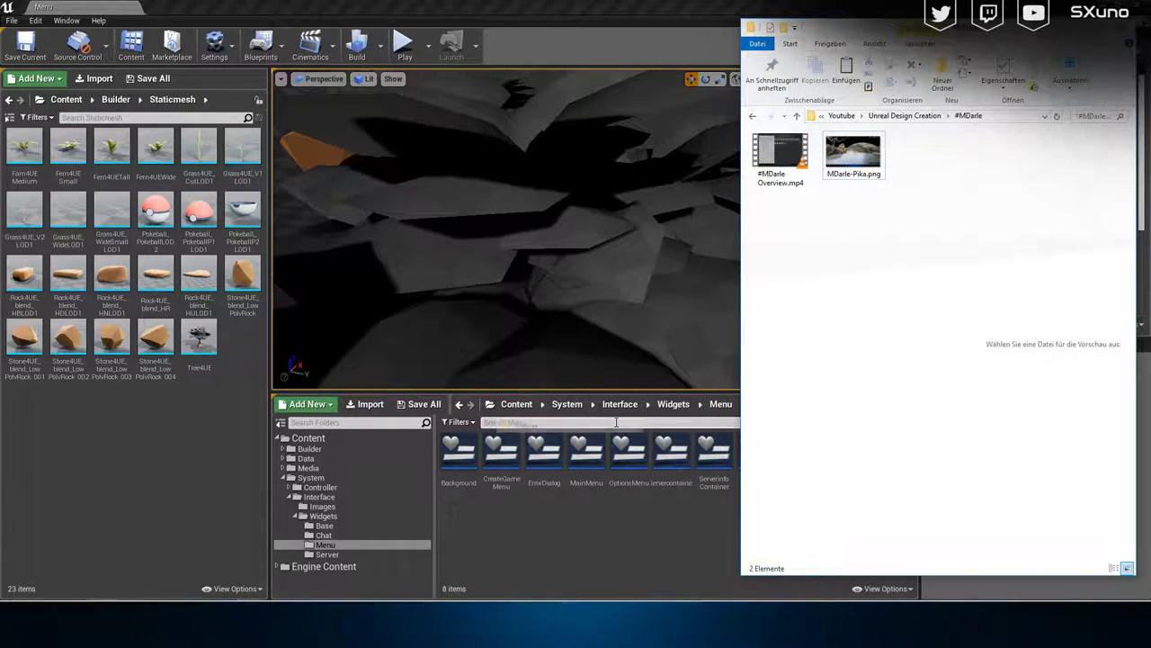
text(st)
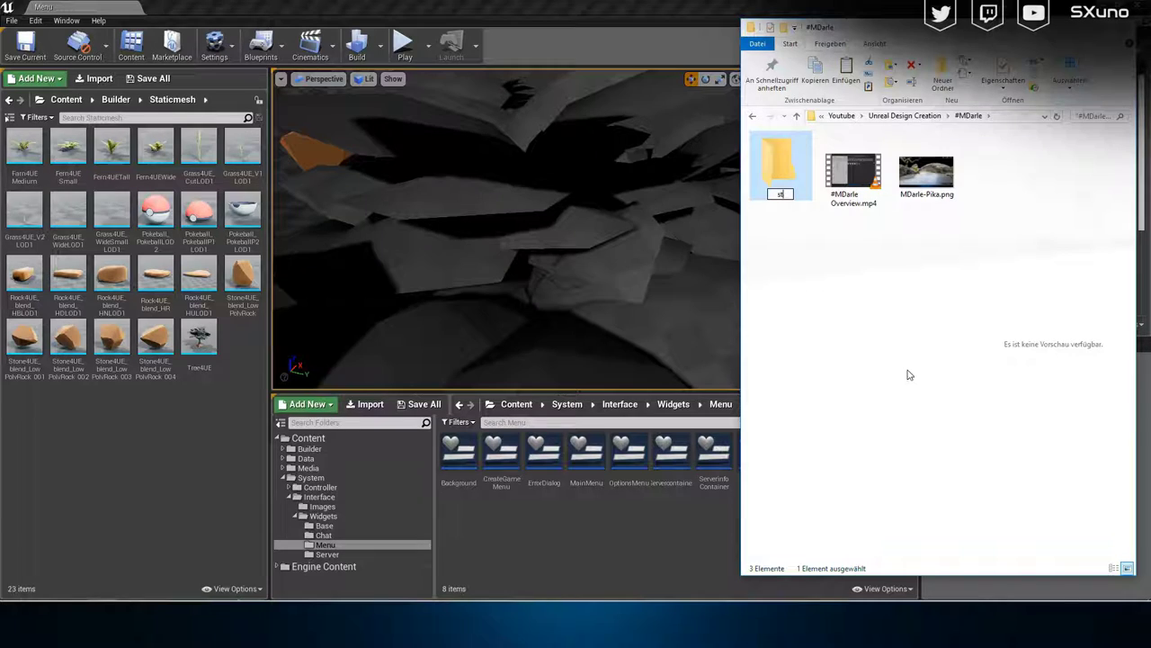
text(ylized)
key(Return)
Create a folder named "overview" inside #MDarle and move #MDarle Overview.mp4 into it.
right_click(841, 283)
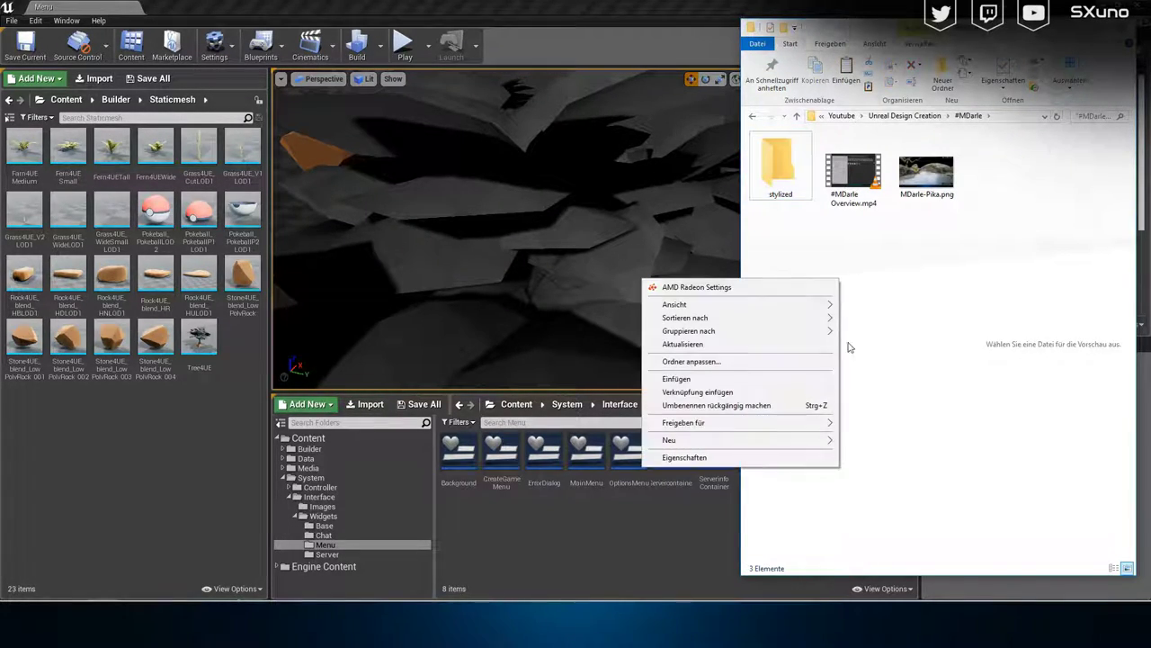
mouse_move(813, 448)
click(594, 442)
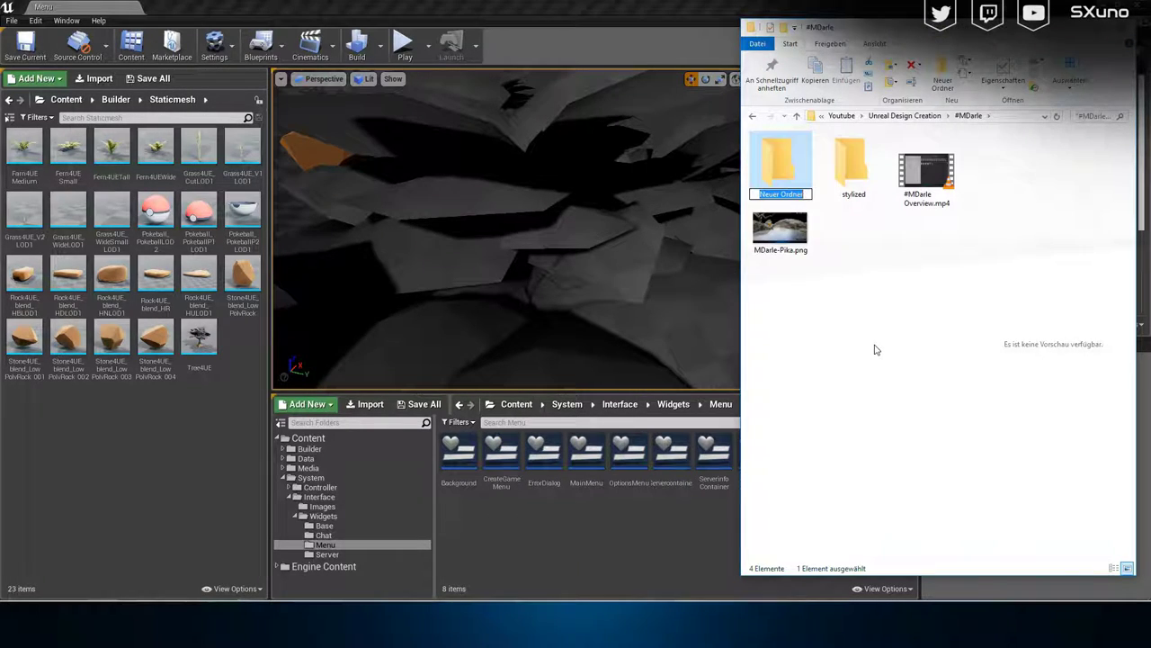
text(Over)
key(BackSpace)
key(BackSpace)
key(BackSpace)
key(BackSpace)
text(overview)
key(Return)
drag(926, 171, 779, 166)
Create a folder named "Pika ARReady" inside #MDarle and move MDarle-Pika.png into it.
click(926, 189)
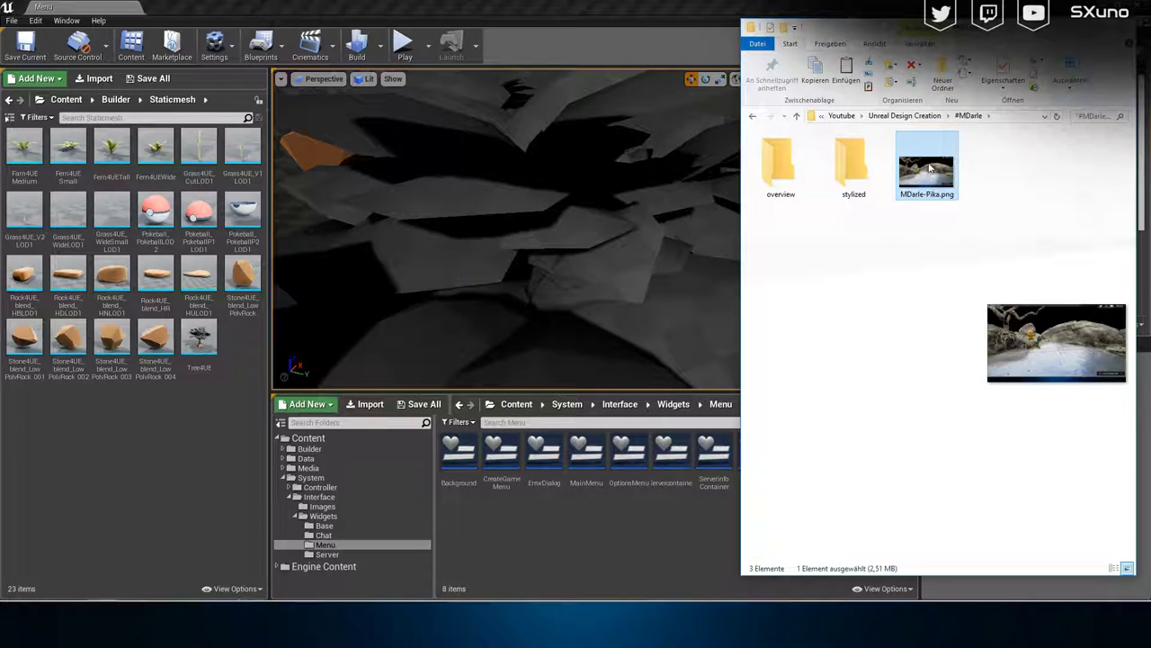
right_click(893, 253)
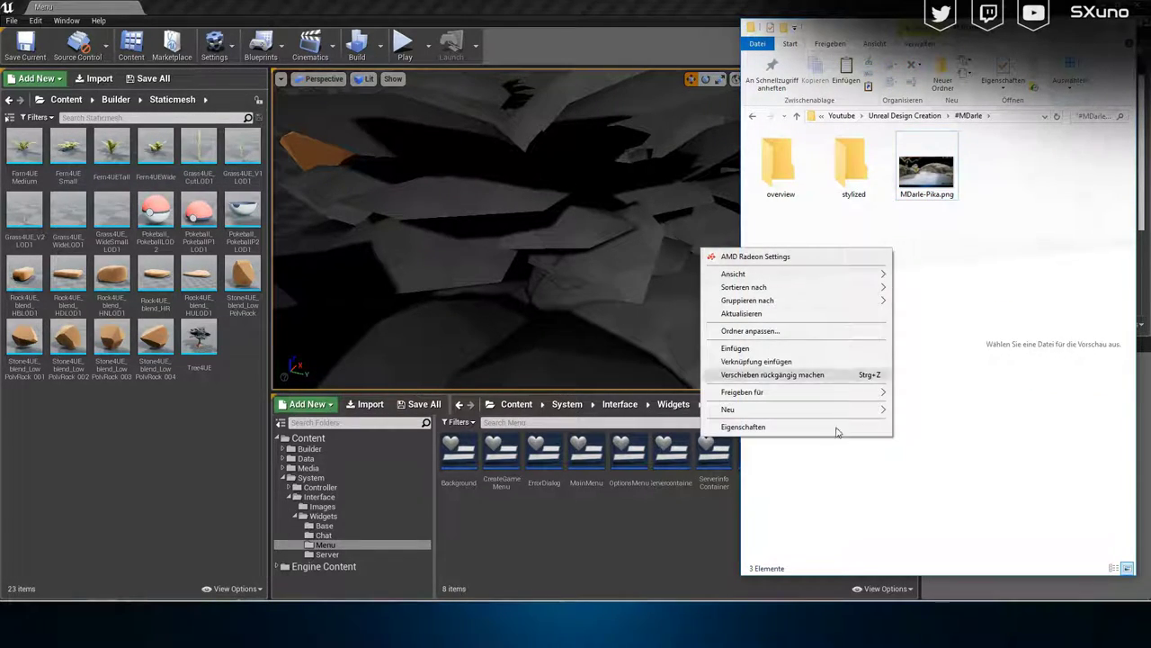
mouse_move(838, 410)
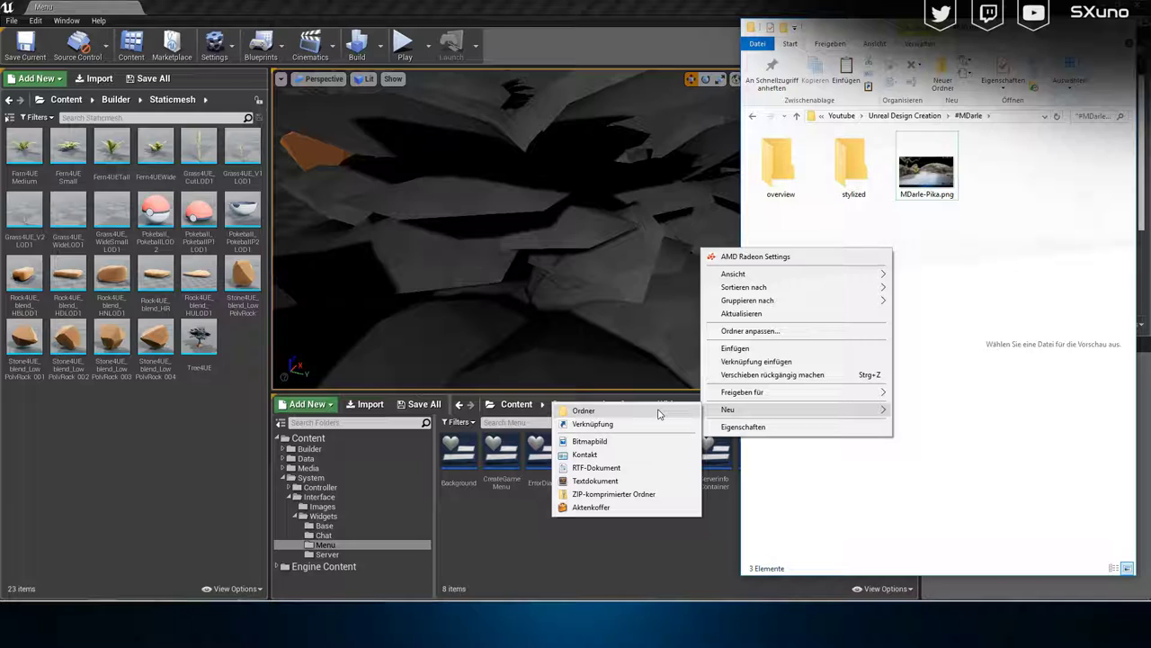
click(660, 412)
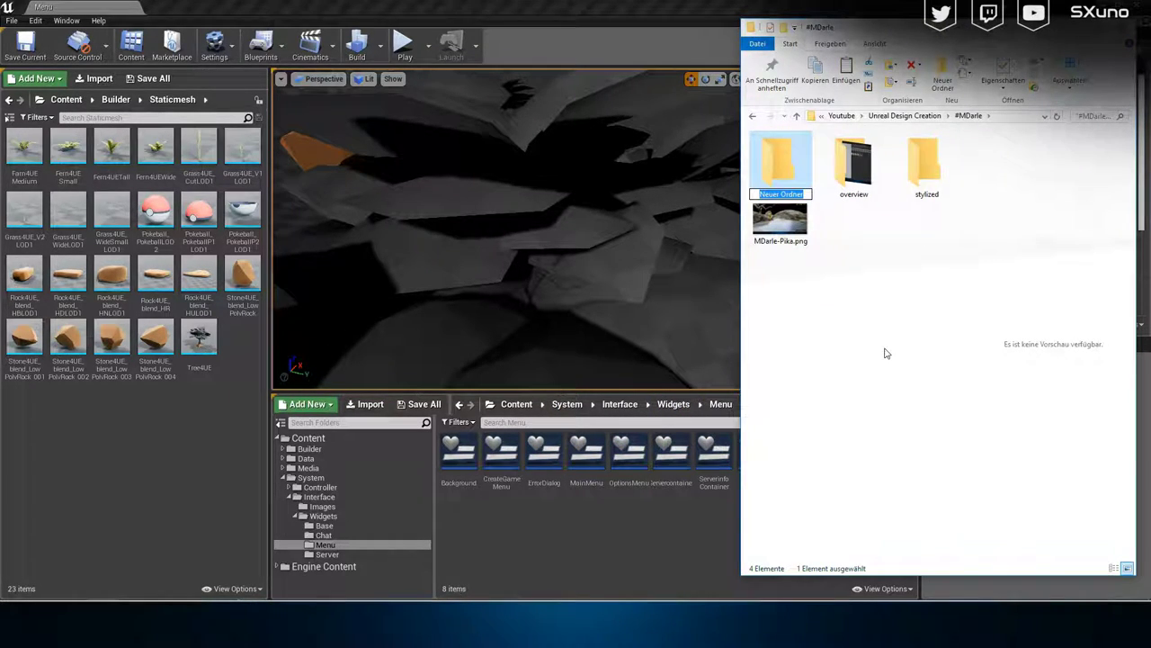
text(Pi)
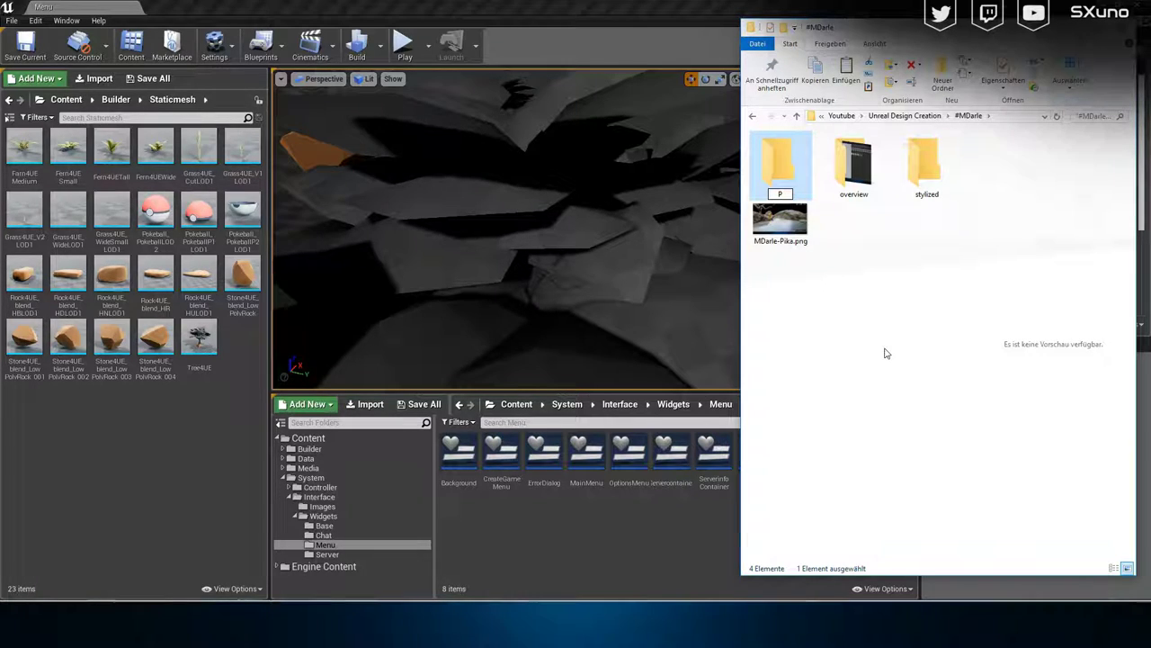
text(ka ARReady)
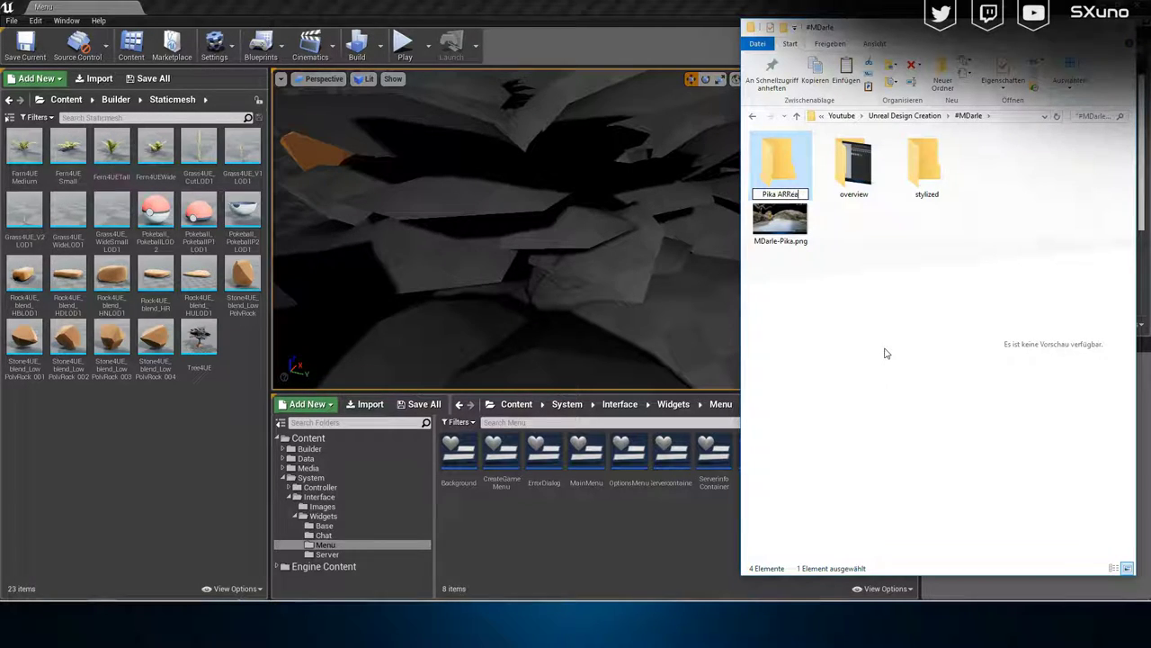
key(Return)
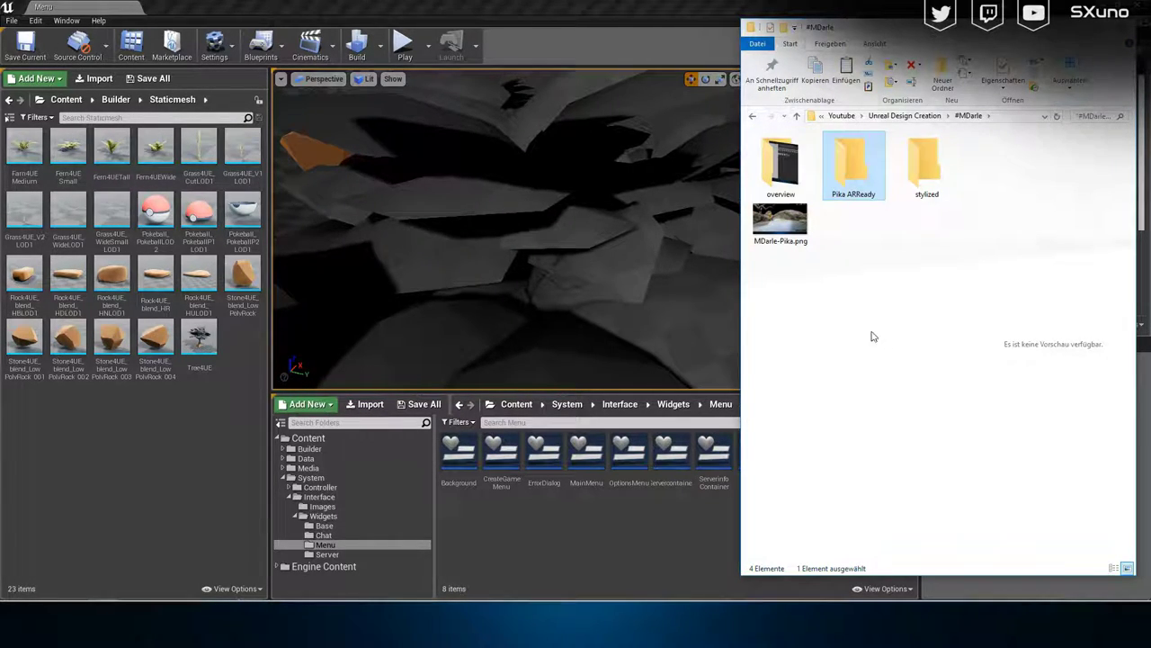
click(781, 223)
drag(781, 223, 848, 164)
Check the contents of the stylized folder and return to the #MDarle folder.
double_click(925, 165)
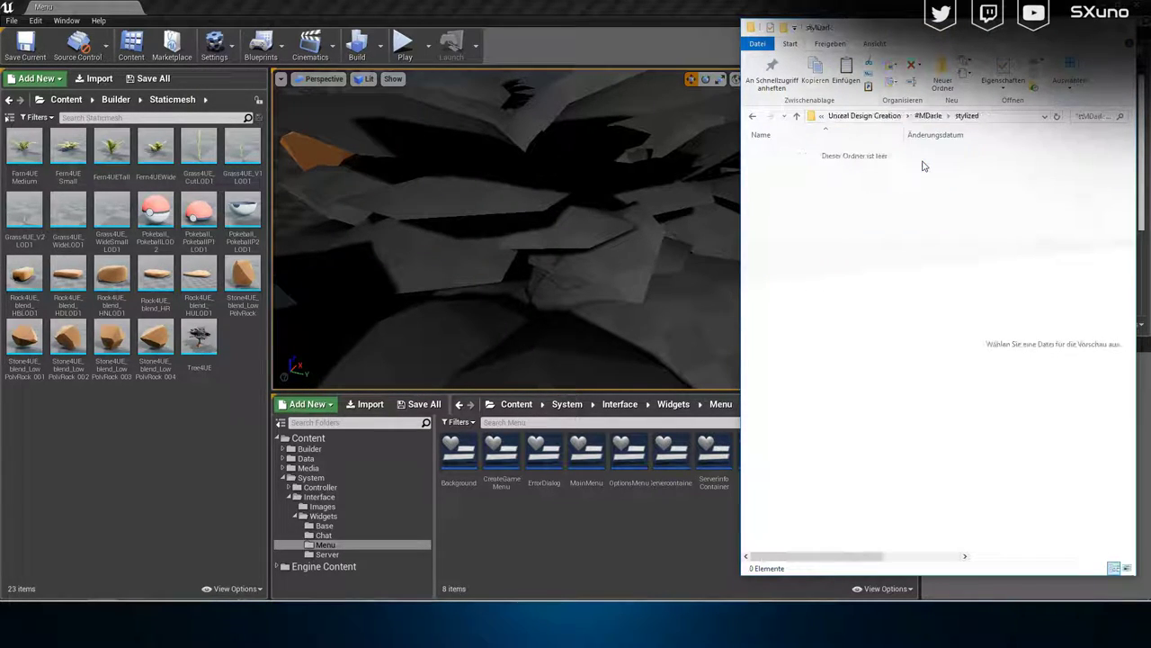
key(alt+Left)
click(874, 188)
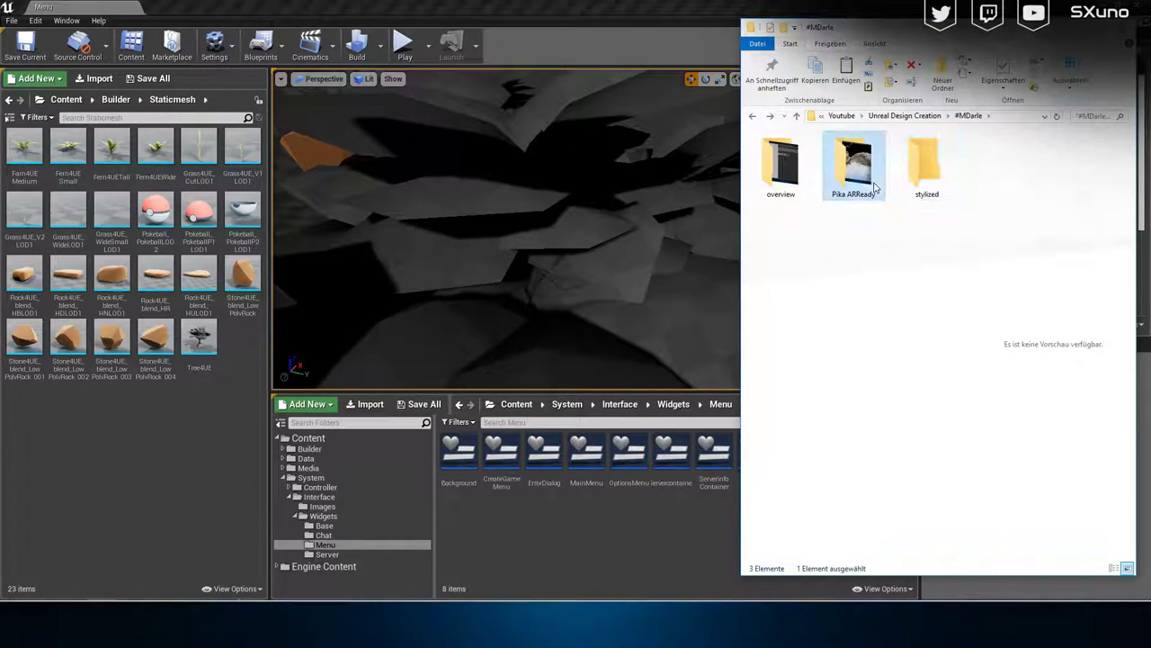
click(869, 264)
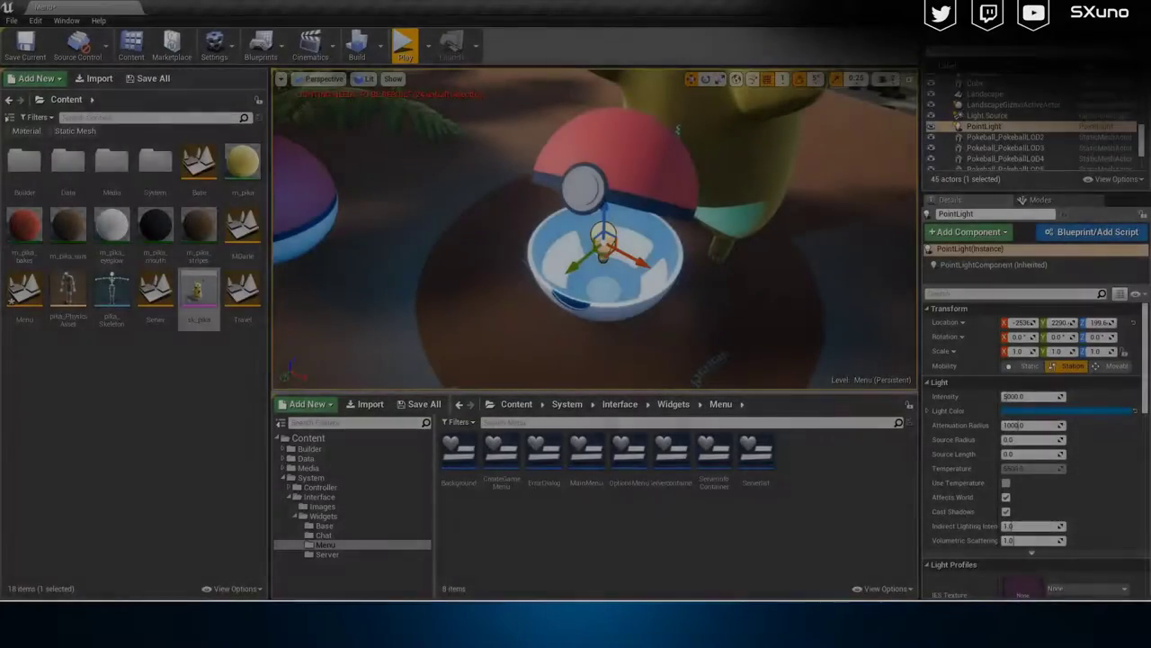
Reposition the point light in the open Pokéball to about X -2537, Y 2296, Z 201.6 and play the level to preview it.
right_drag(593, 229, 558, 179)
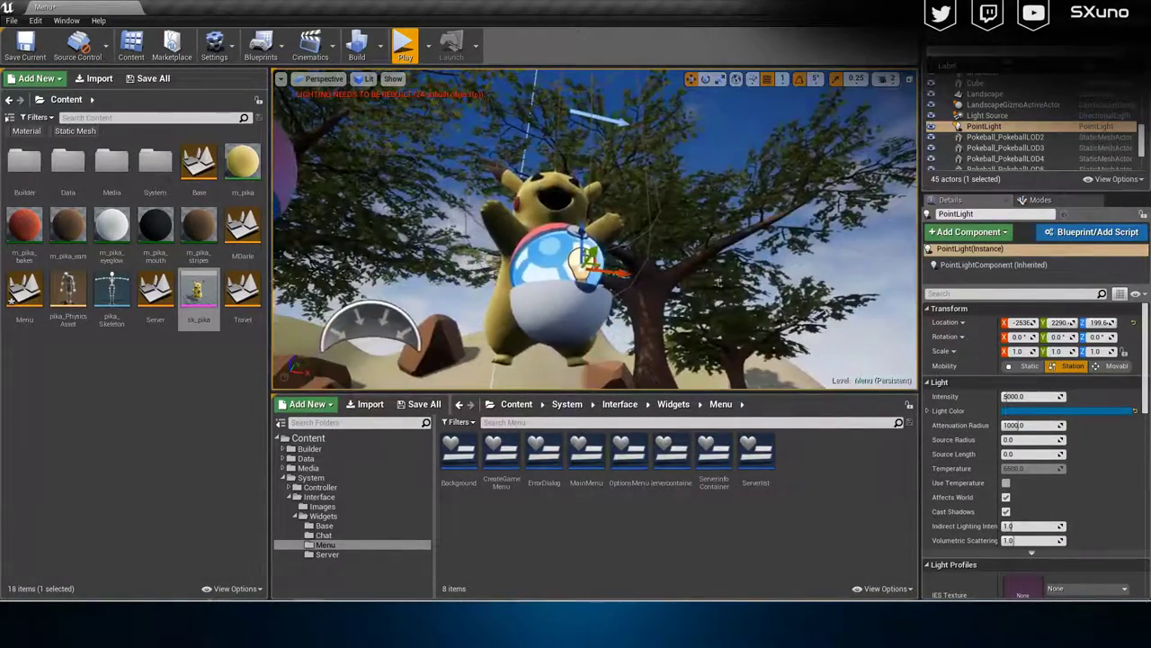
drag(599, 239, 619, 131)
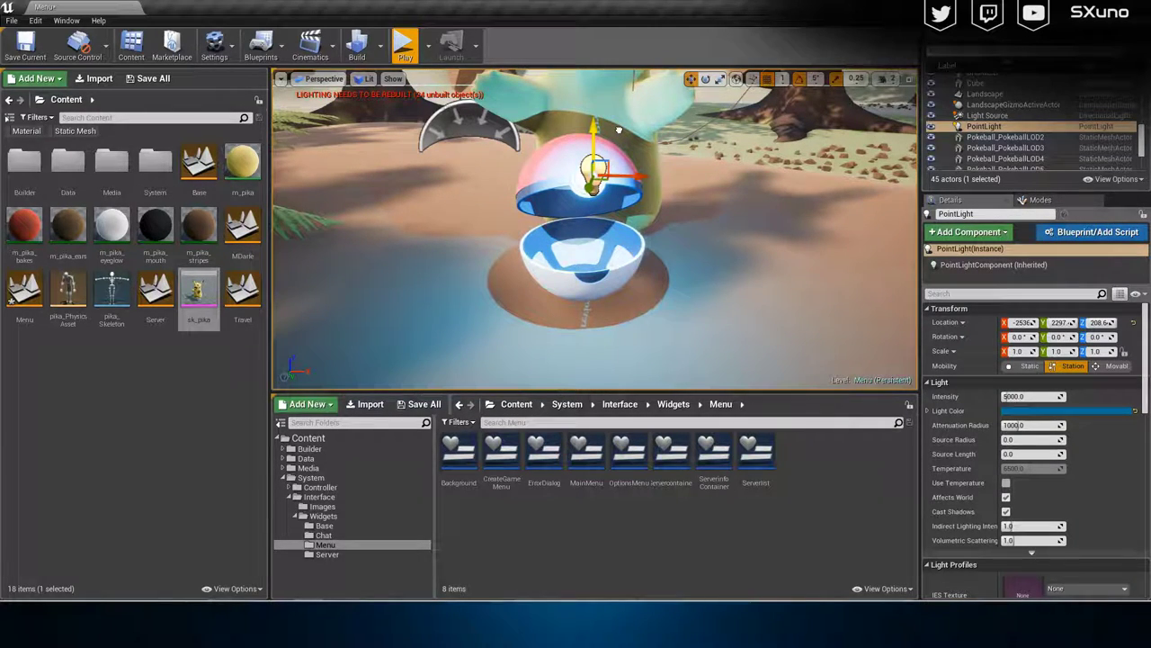
drag(619, 130, 629, 118)
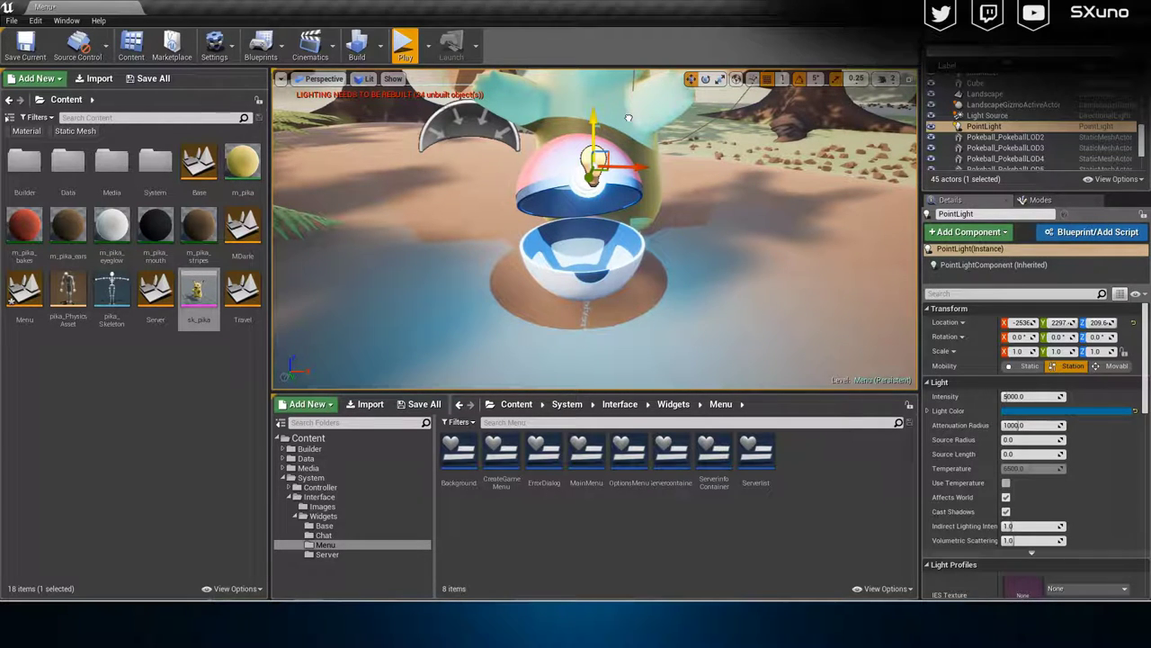
drag(629, 118, 615, 192)
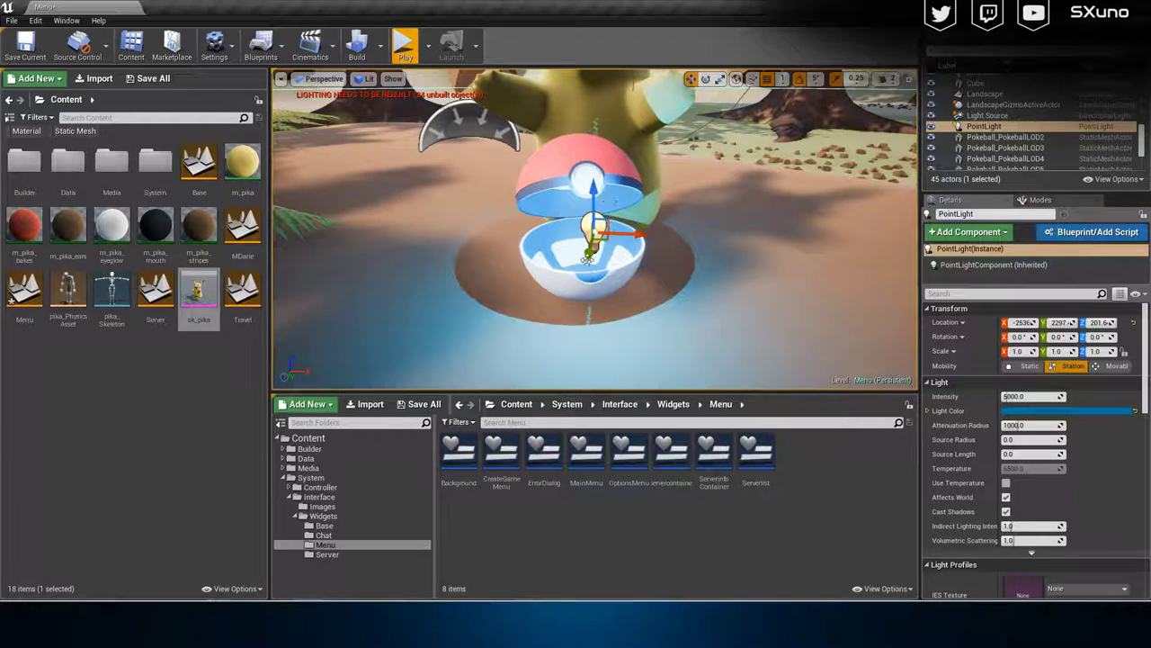
mouse_move(606, 240)
mouse_down()
mouse_move(589, 225)
mouse_move(596, 232)
mouse_move(609, 205)
mouse_move(601, 241)
mouse_up()
right_drag(601, 241, 485, 180)
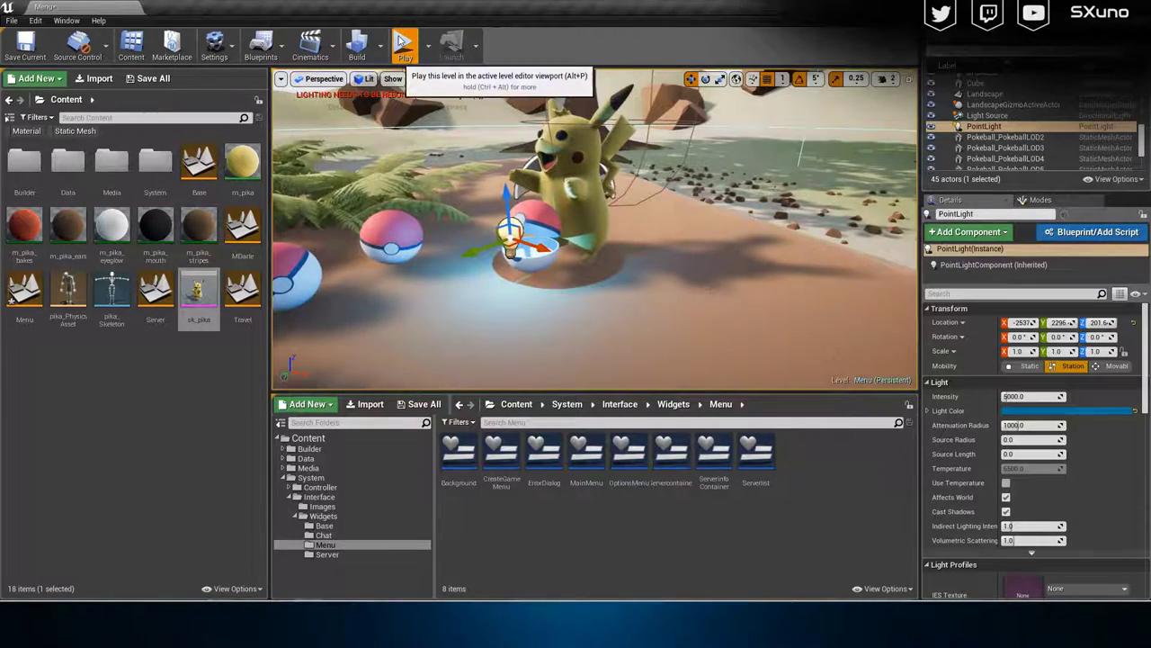
click(399, 37)
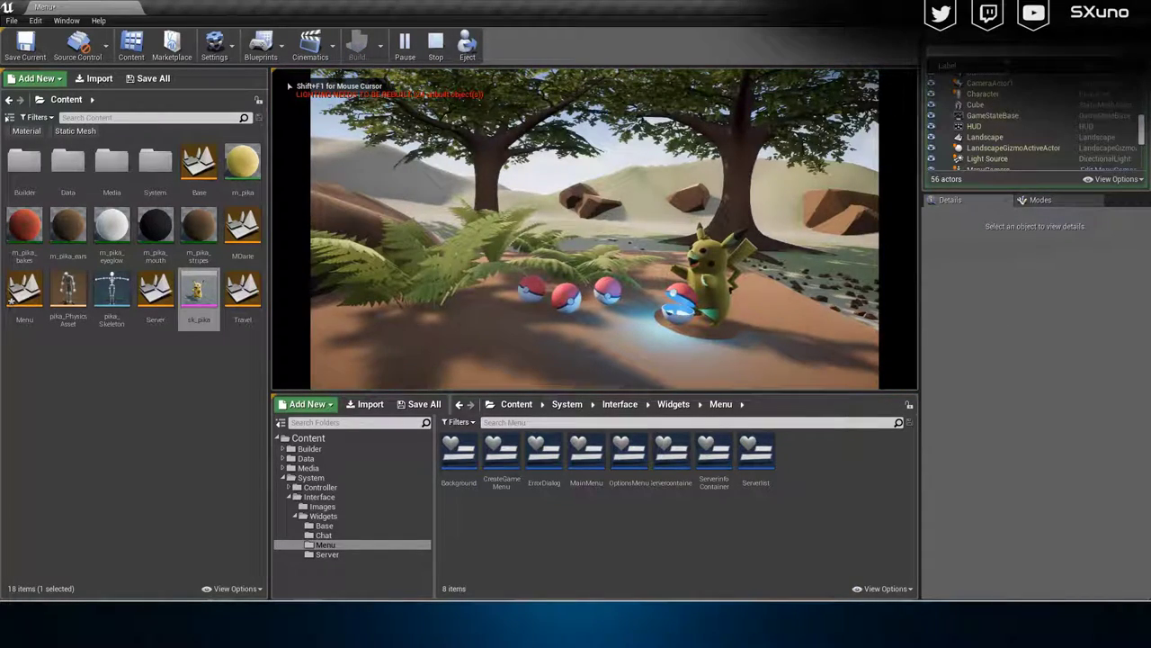
key(Escape)
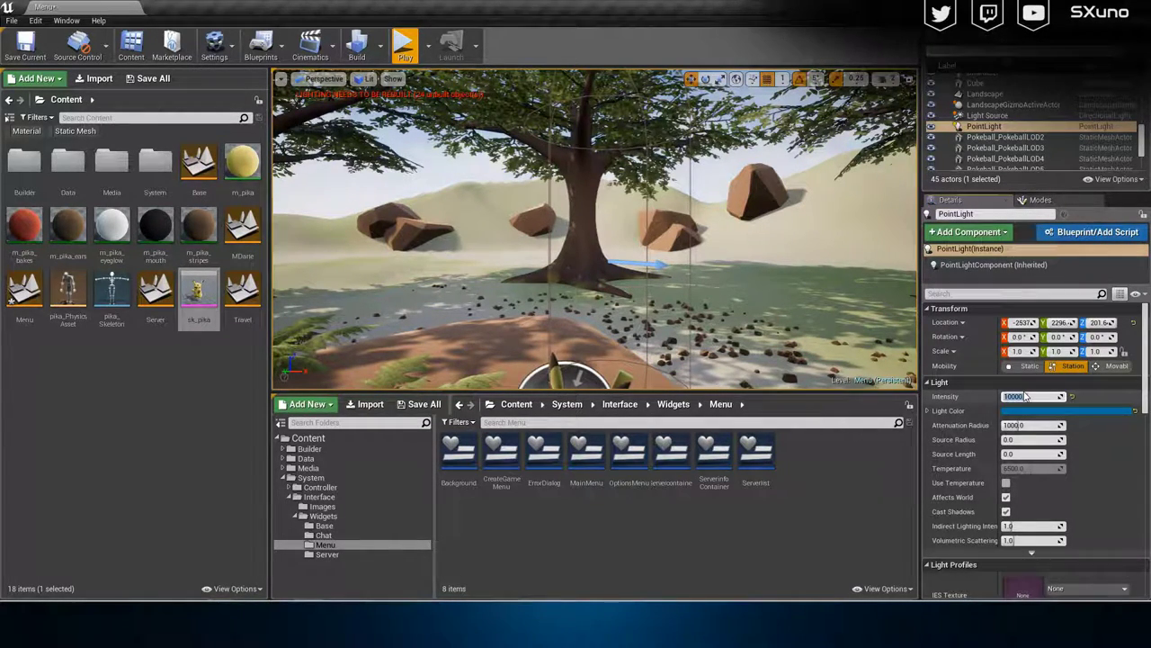
Set the point light's intensity to 100000 and play the level to preview the glow.
right_drag(720, 270, 751, 351)
drag(1017, 395, 1066, 396)
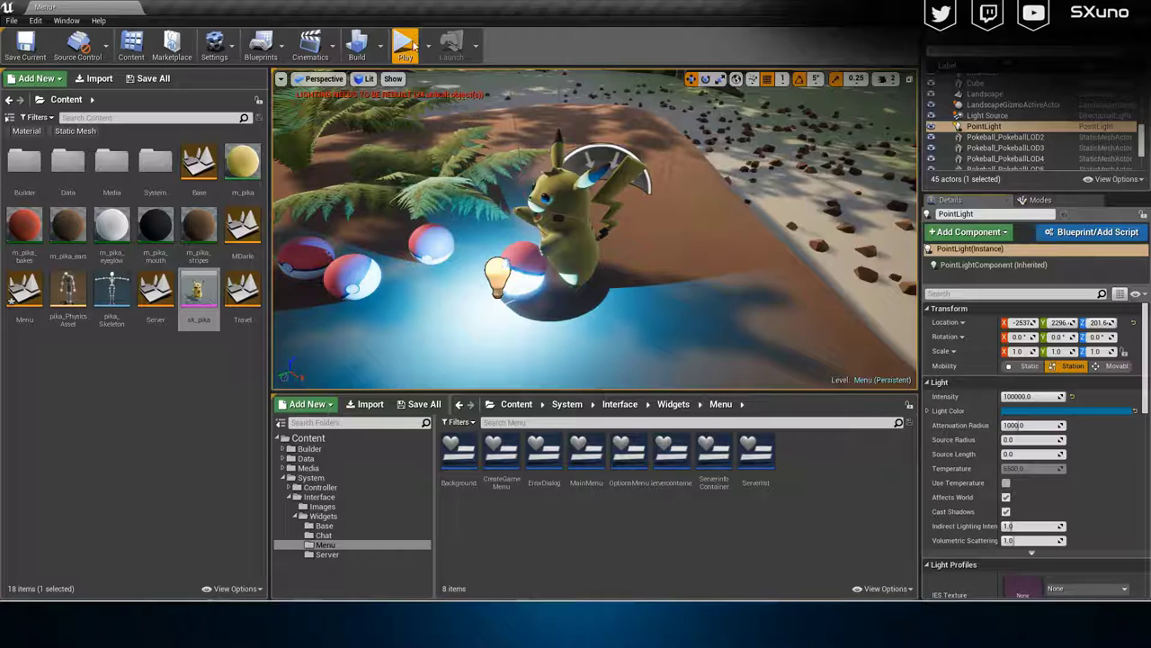
click(414, 44)
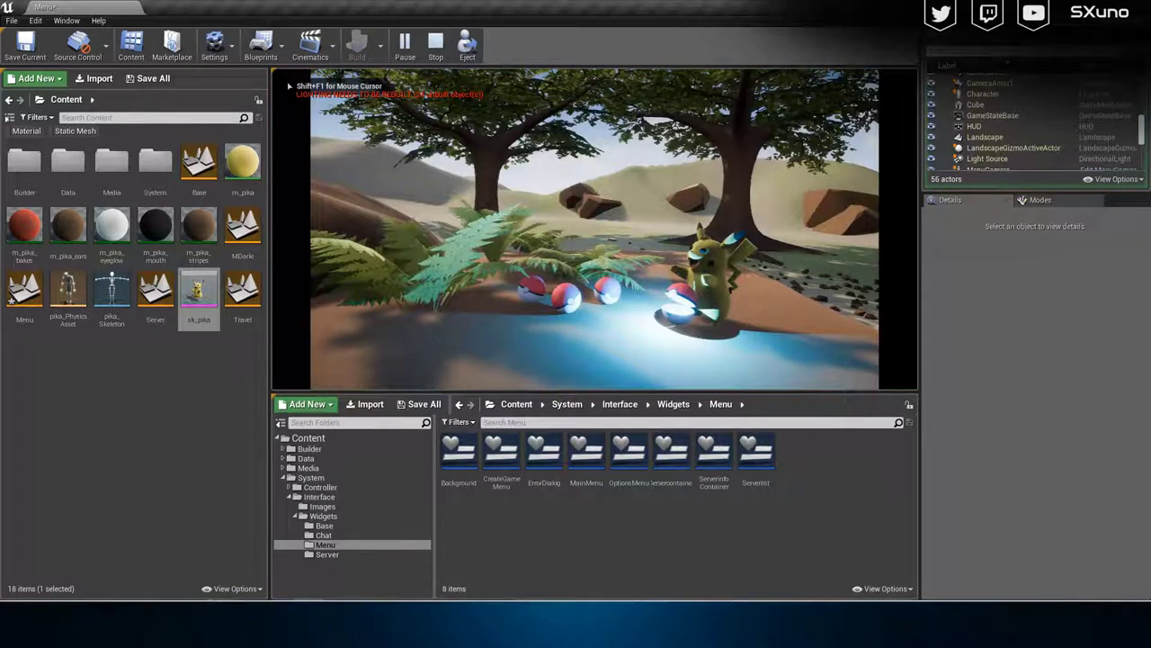
key(Escape)
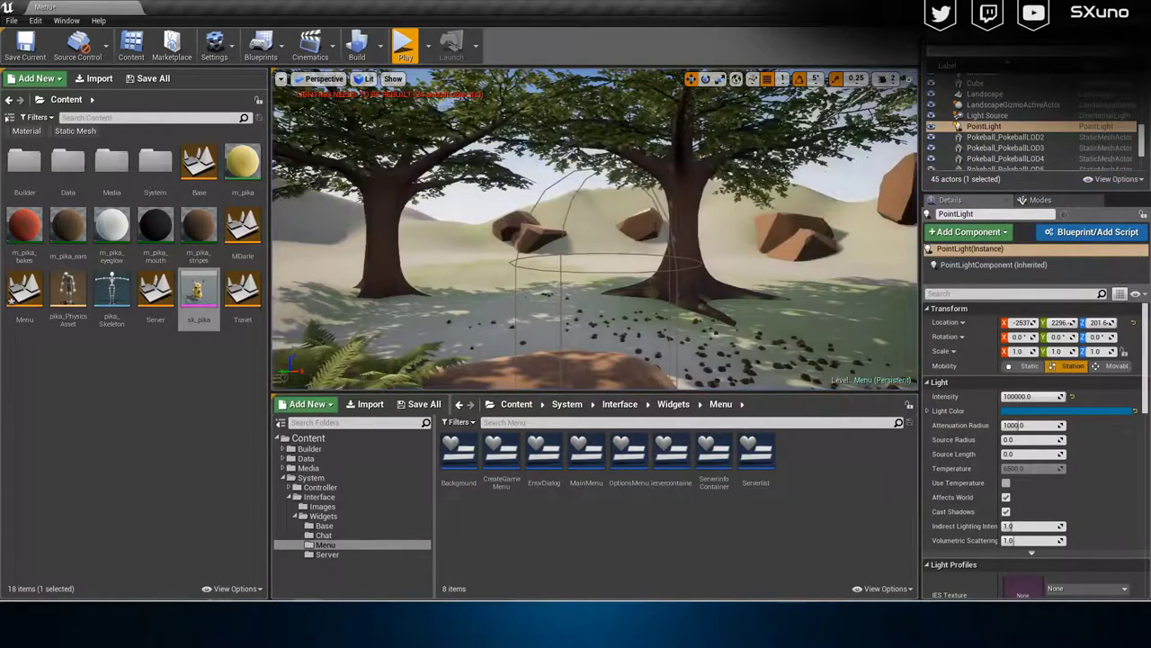
Set the intensity of the Light Source directional light to 20 and play the level to preview it.
right_drag(576, 197, 576, 342)
click(1018, 116)
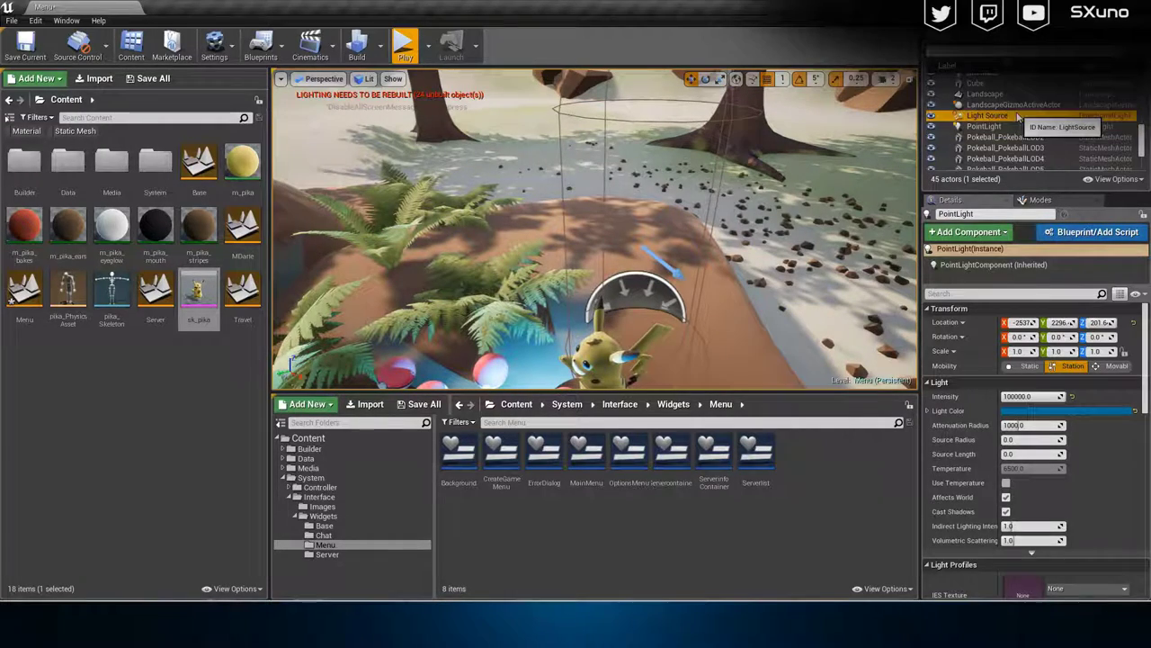
click(1017, 118)
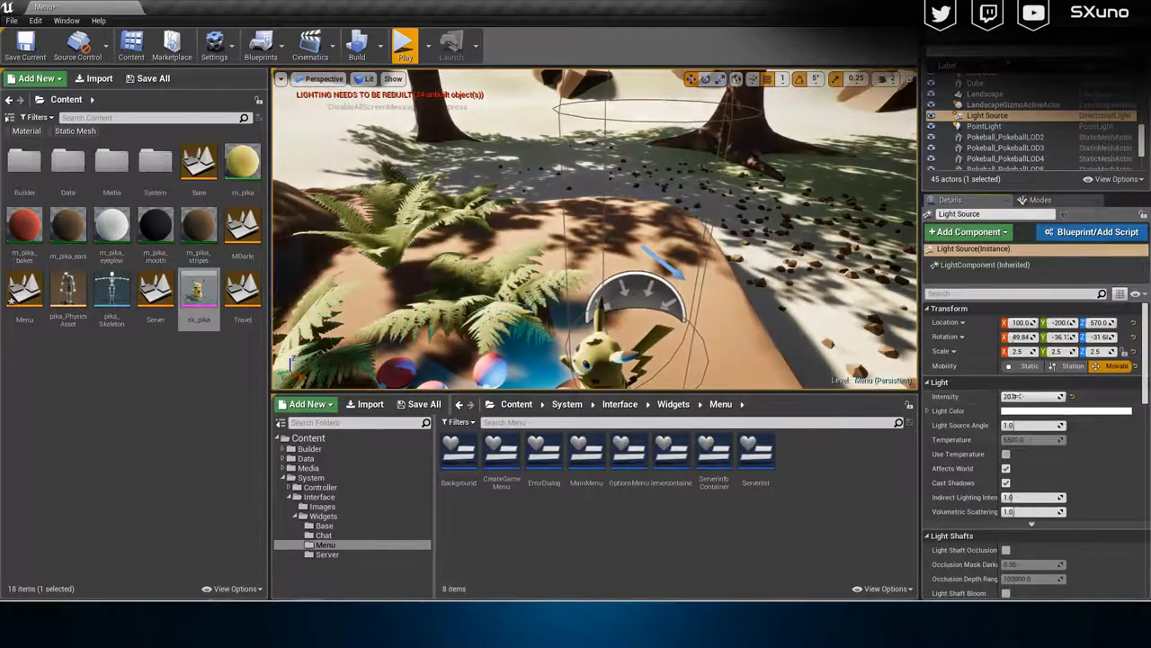
click(405, 56)
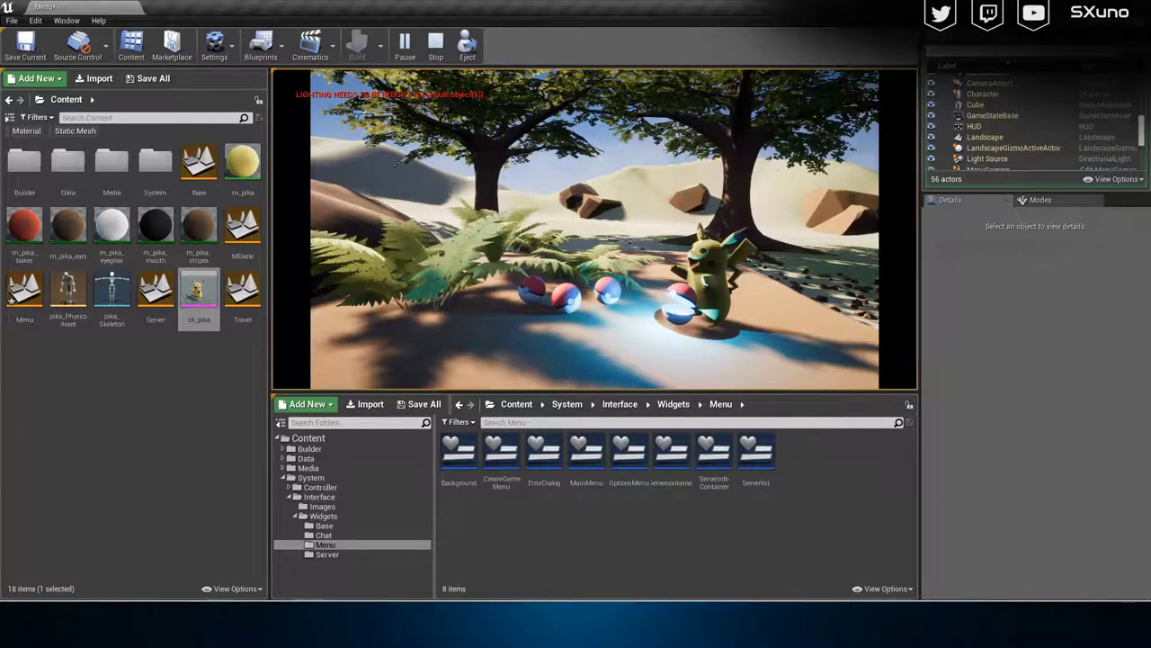
key(Escape)
Move the Light Source directional light close to the Pikachu, at about X -2430, Y 2193, Z 253.
key(f)
right_drag(594, 229, 666, 176)
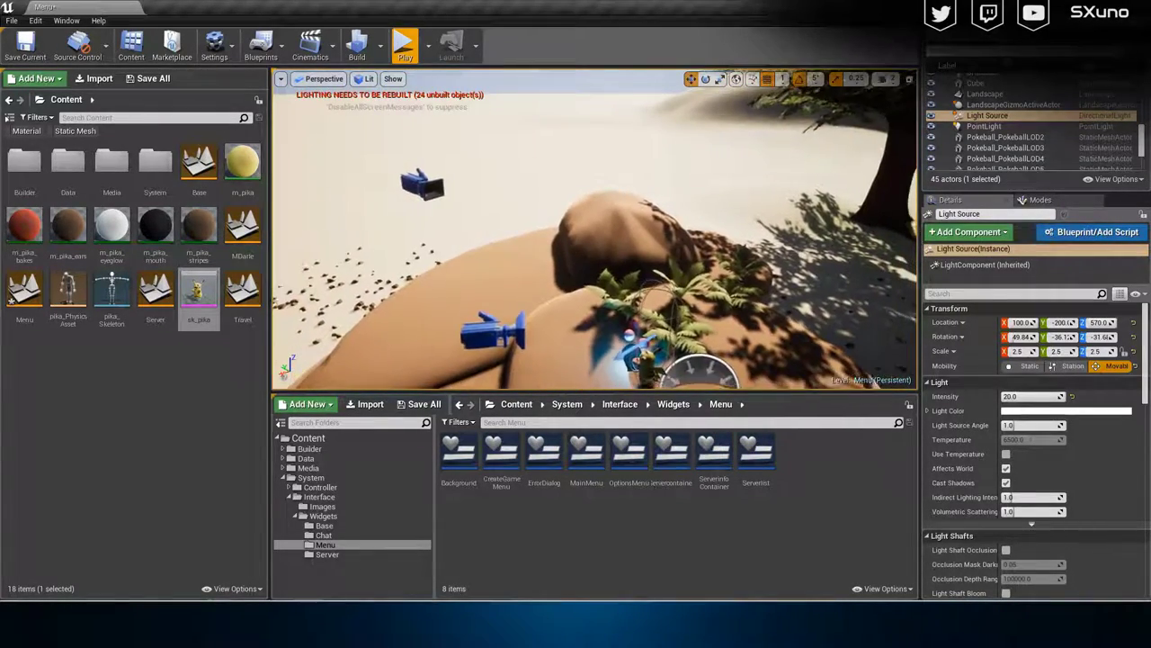
right_drag(593, 230, 652, 233)
right_drag(611, 202, 590, 238)
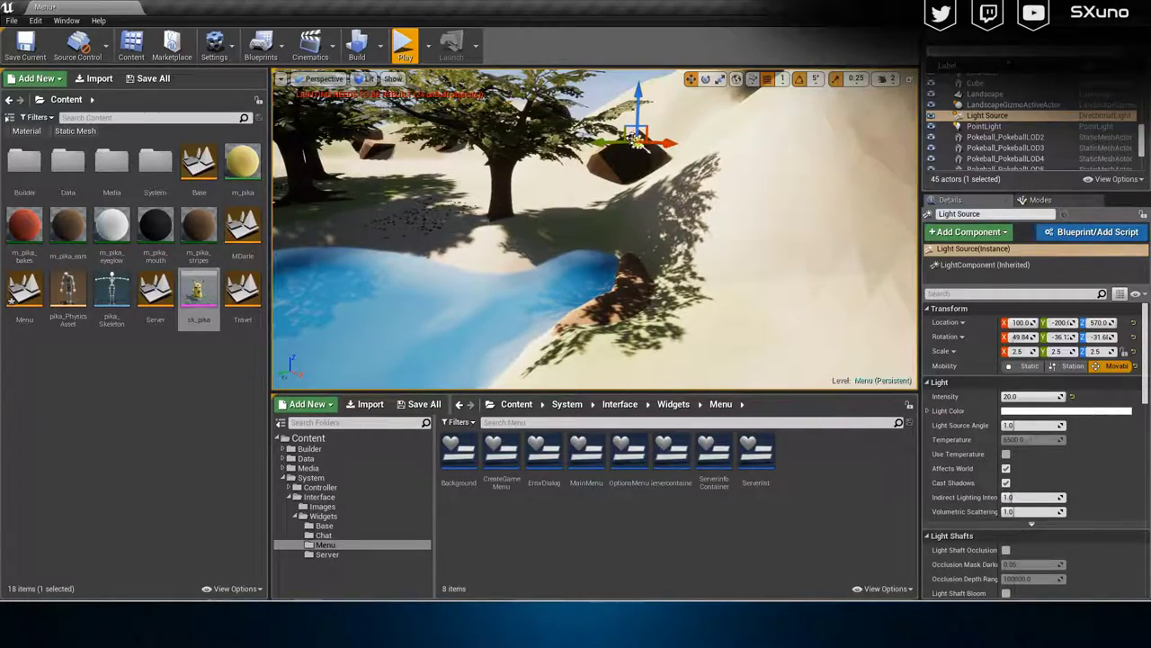
right_drag(589, 238, 585, 212)
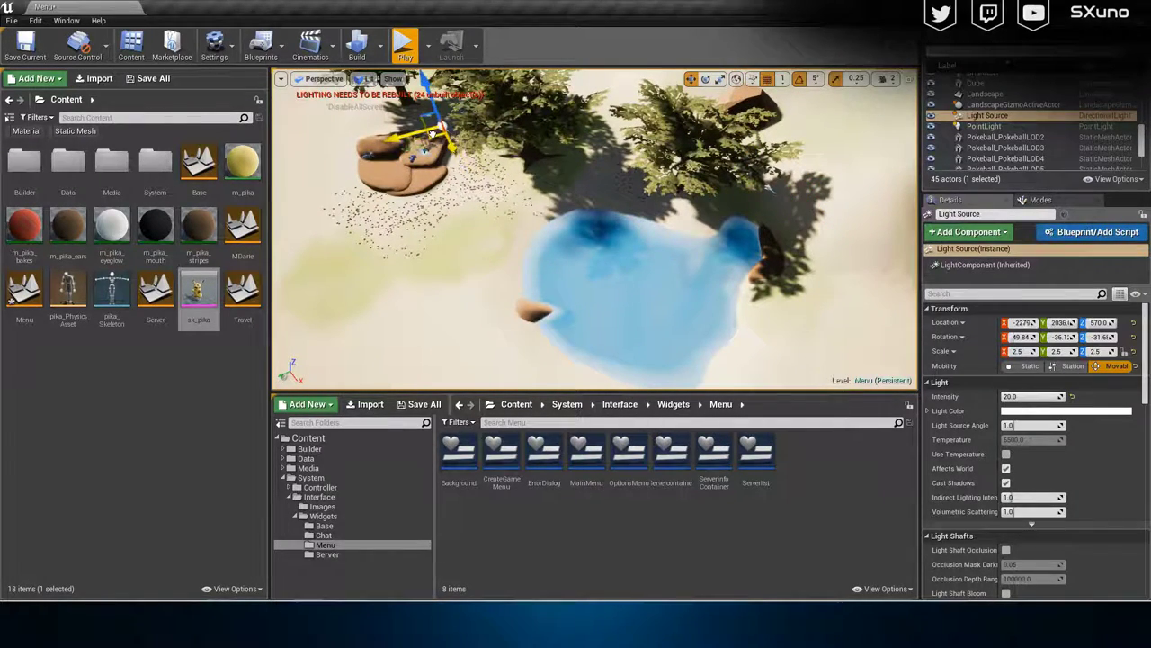
drag(537, 137, 541, 172)
right_drag(544, 186, 534, 186)
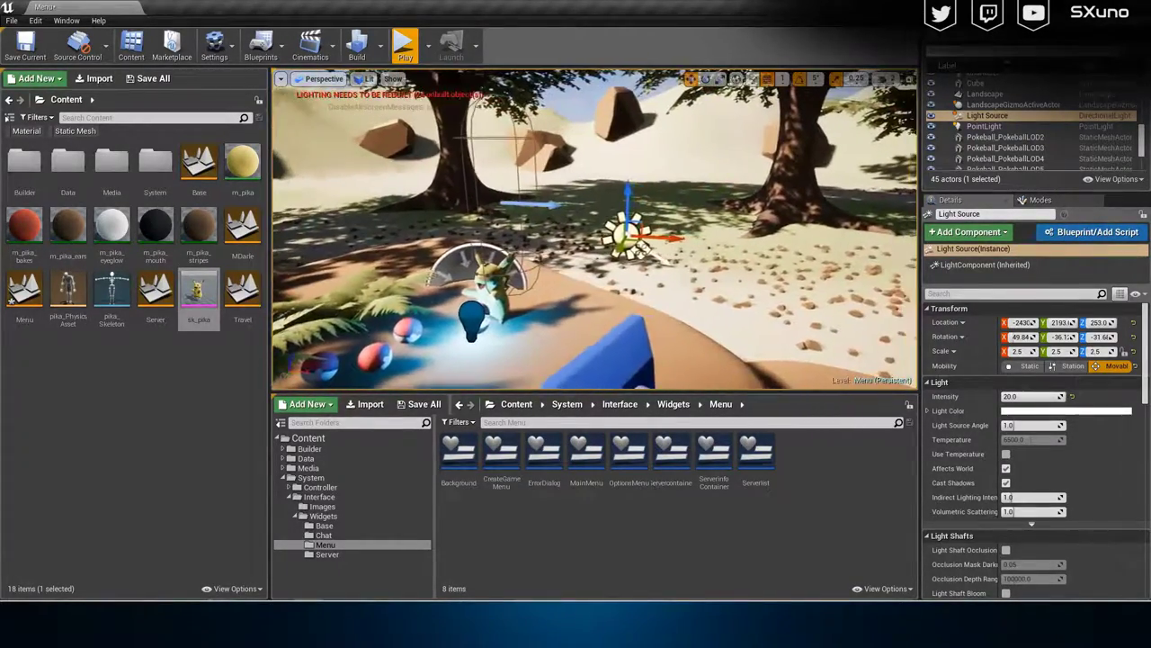
Rotate the Light Source around the vertical axis to about -121.6° and play the level to preview the shadows.
drag(644, 253, 639, 249)
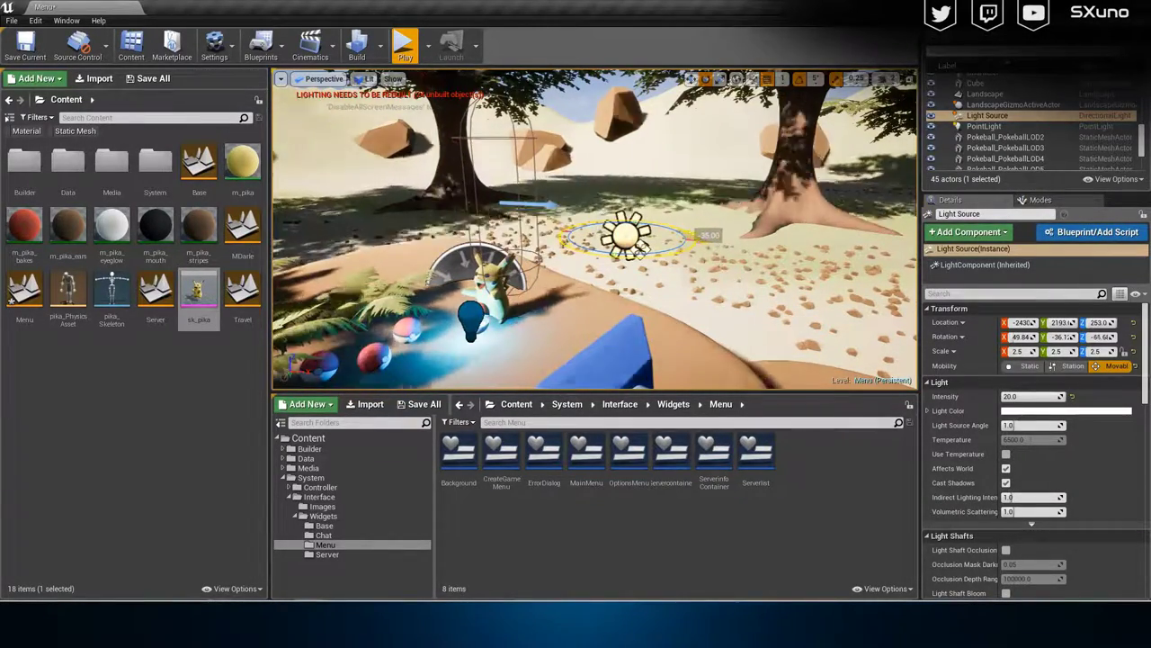
drag(715, 252, 544, 255)
drag(639, 250, 643, 246)
drag(559, 224, 634, 223)
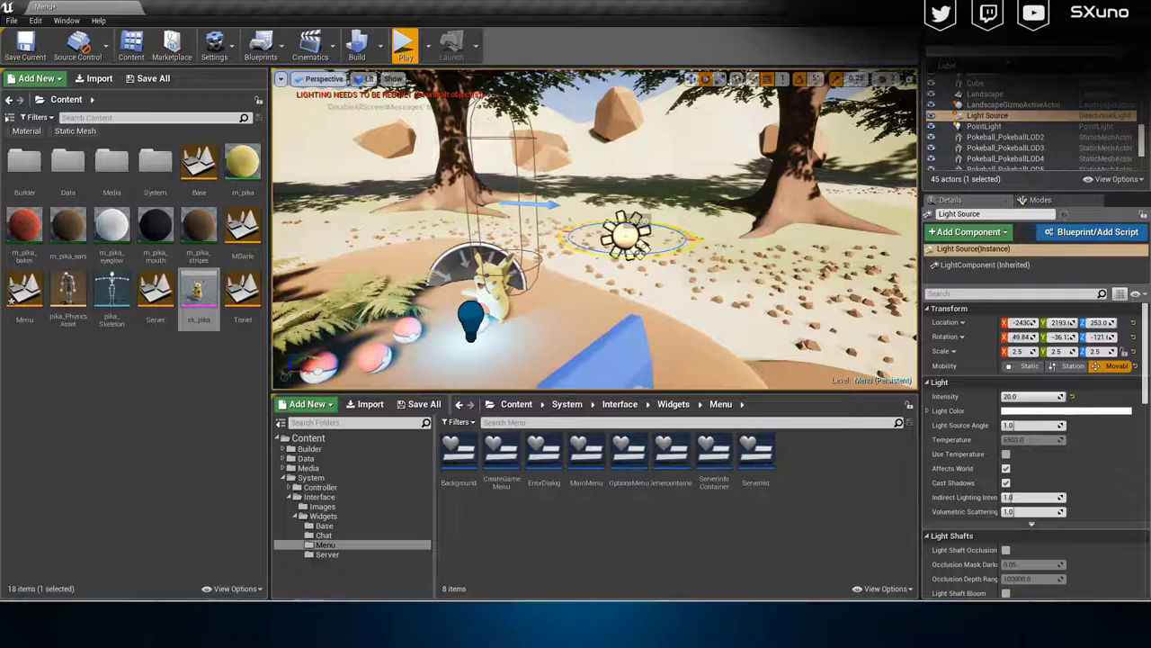
click(405, 43)
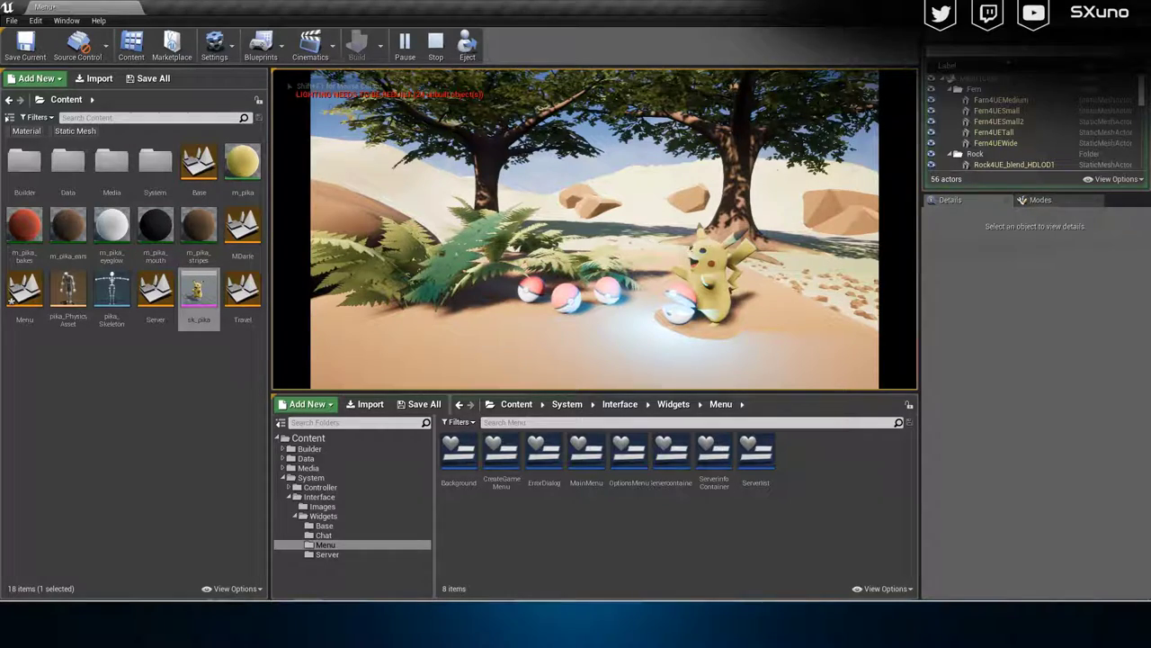
key(Escape)
Open the Builder/Foliage content folder and switch the editor to Foliage painting mode.
mouse_move(728, 302)
right_down()
mouse_move(728, 378)
mouse_move(729, 302)
right_up()
click(1036, 200)
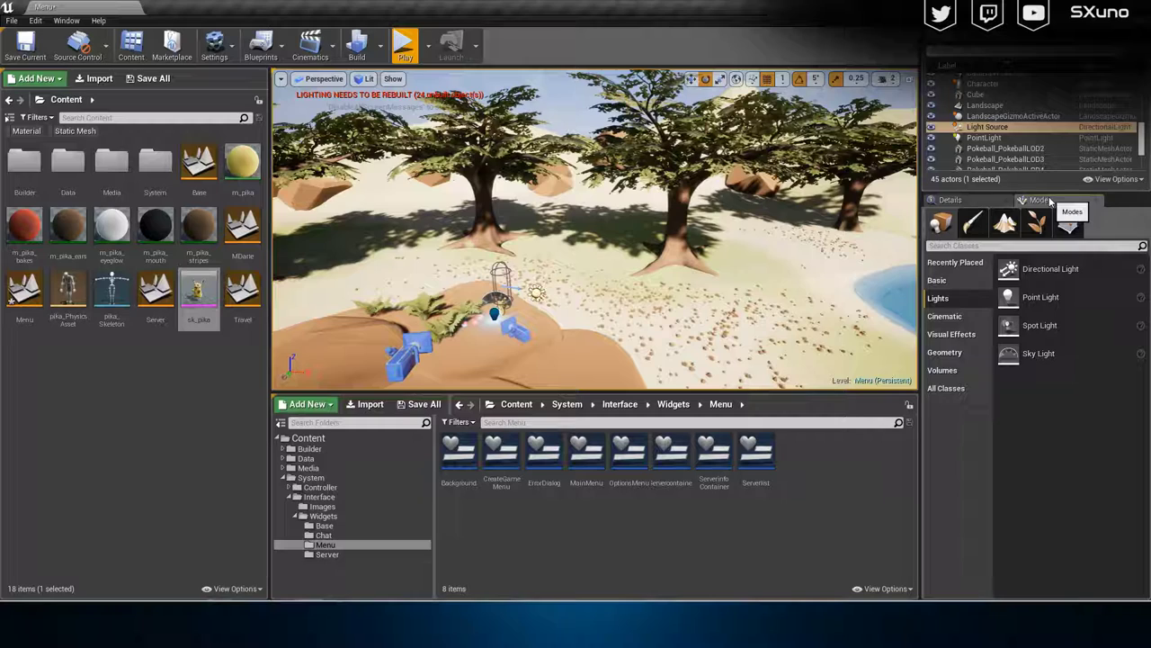
click(945, 352)
click(972, 335)
click(968, 301)
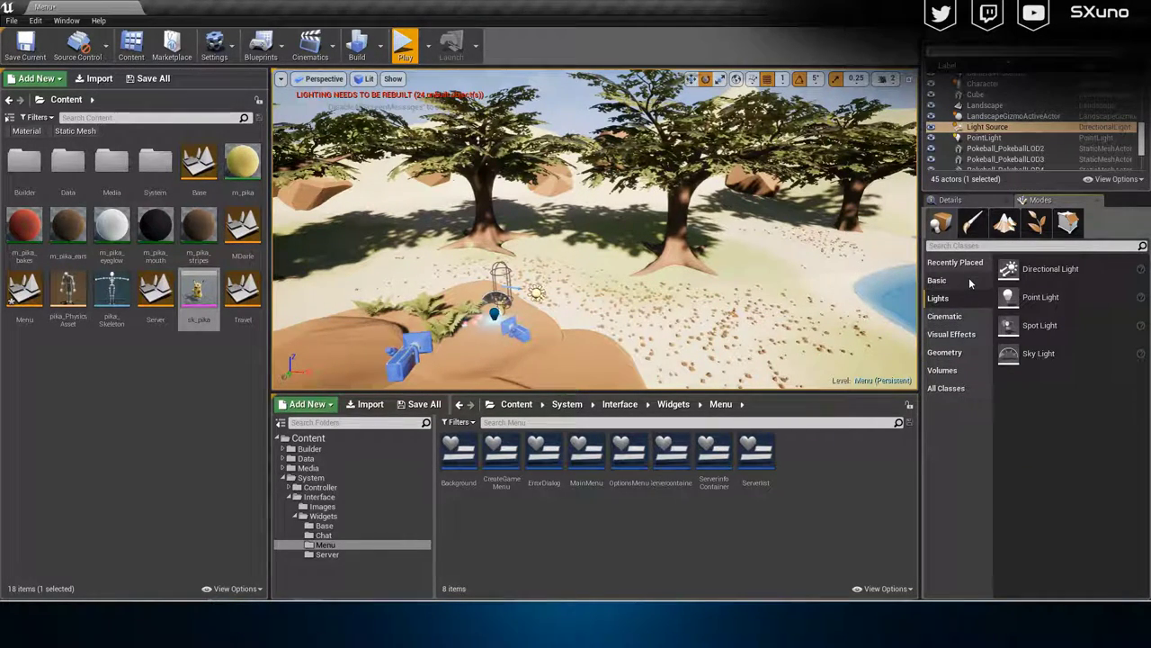
click(969, 279)
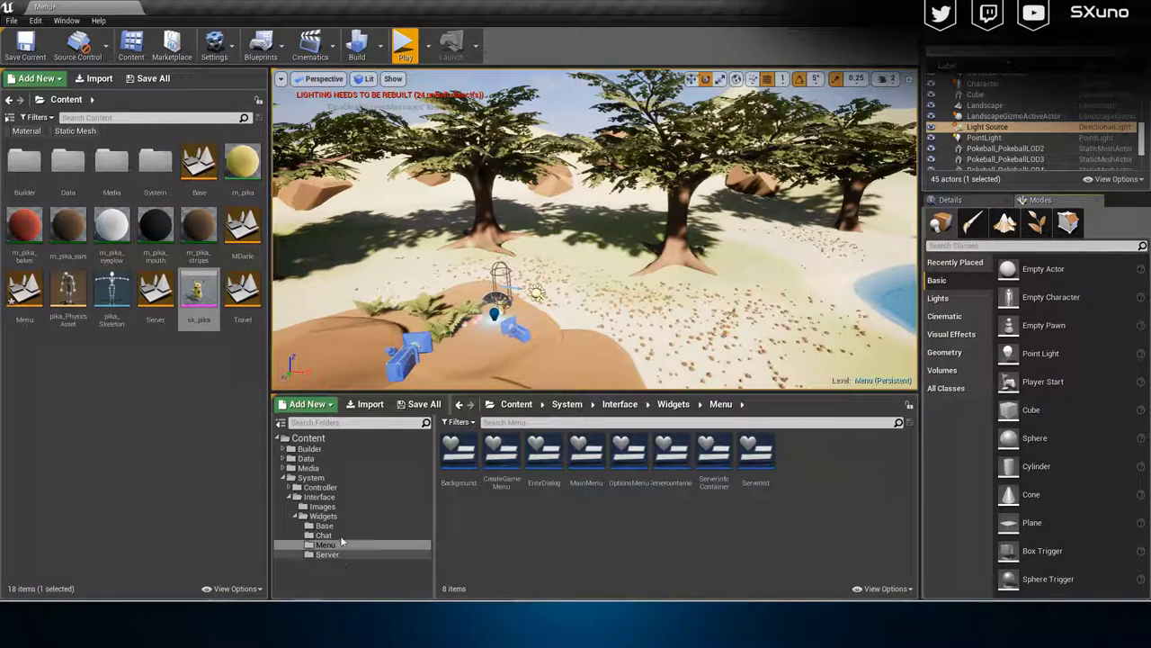
click(286, 458)
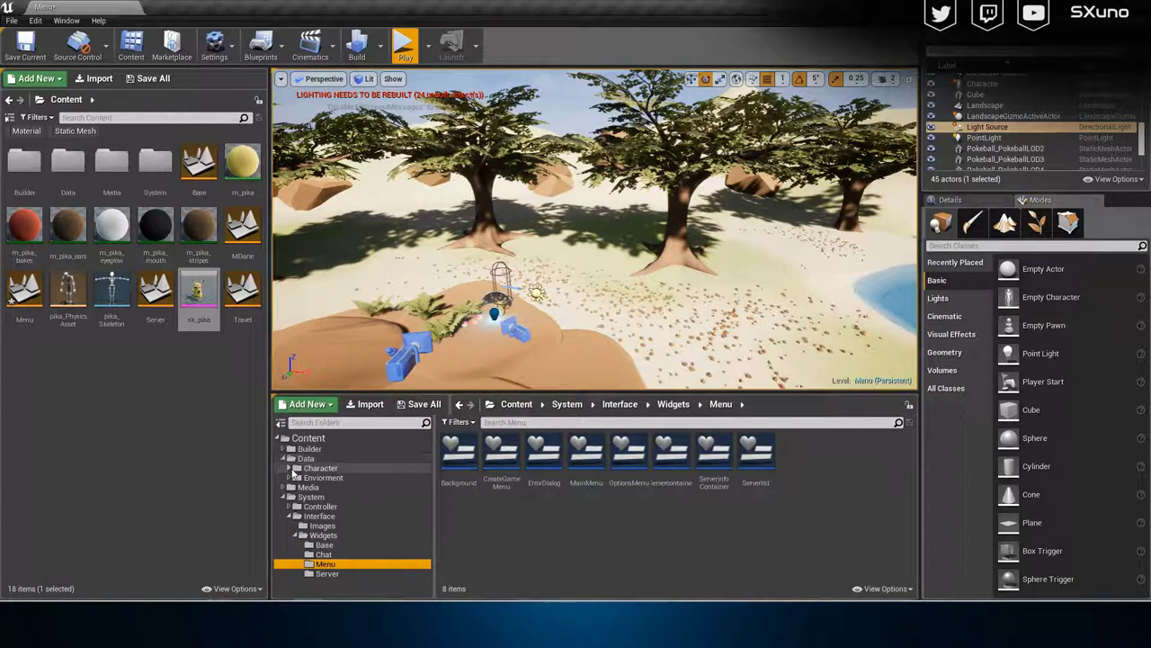
click(284, 448)
click(317, 459)
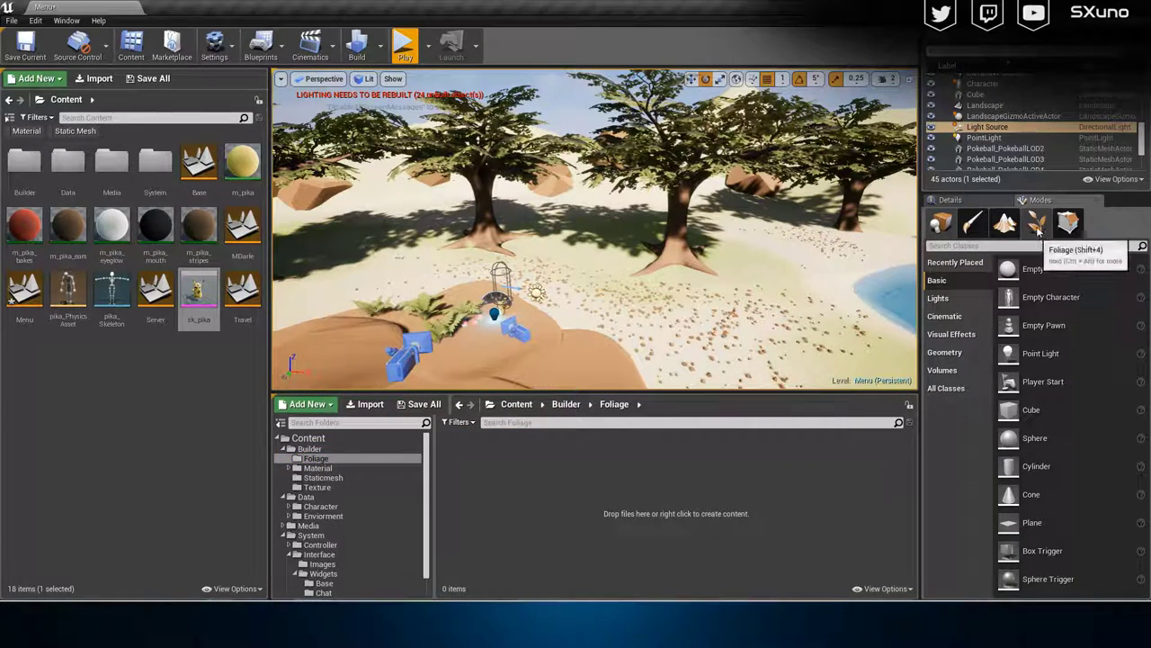
click(1039, 232)
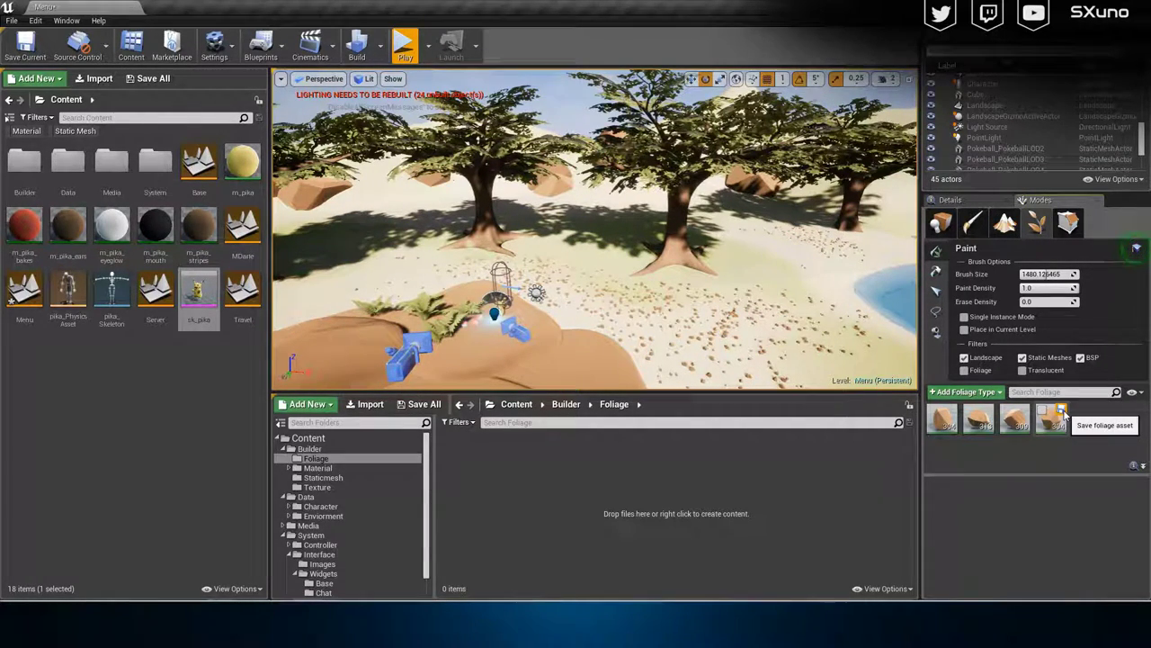
Add the five Grass4UE static meshes (Cut, V1, V2, Wide and WideSmall) from Builder/Staticmesh as foliage types.
double_click(24, 162)
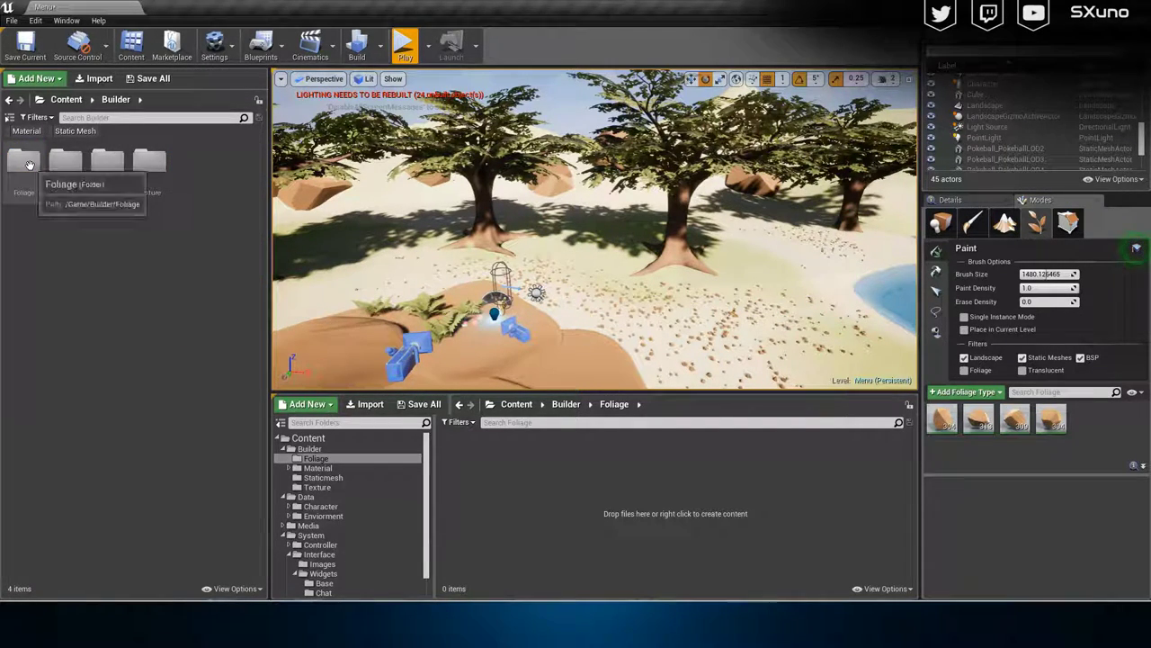
double_click(113, 165)
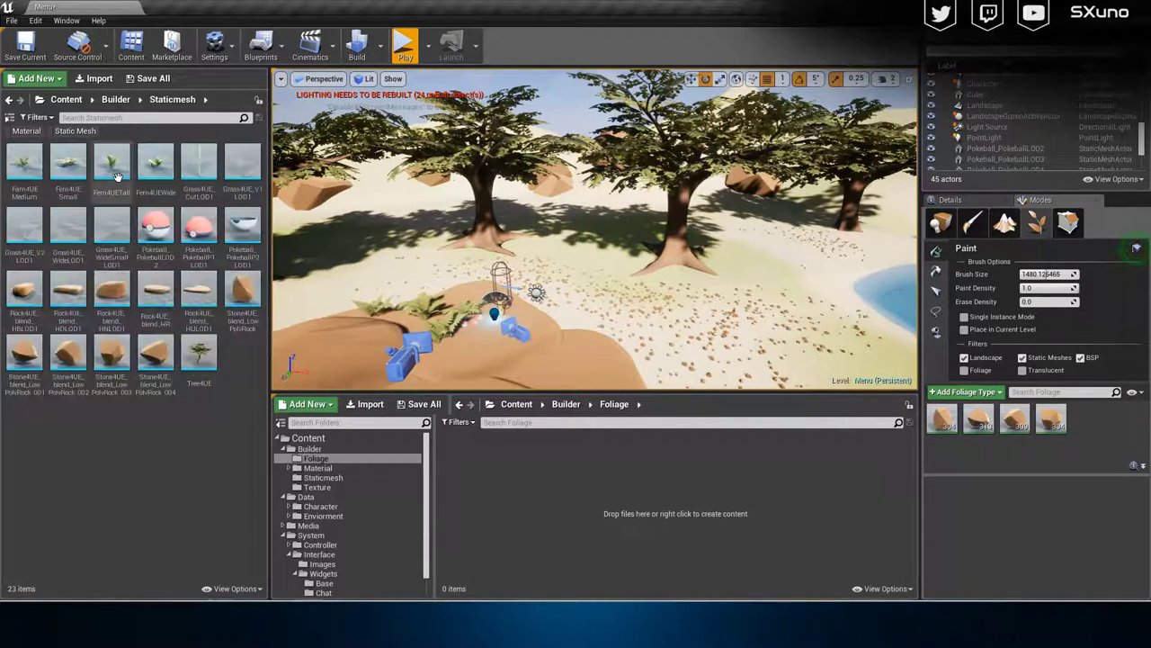
click(198, 164)
ctrl+click(242, 164)
ctrl+click(24, 226)
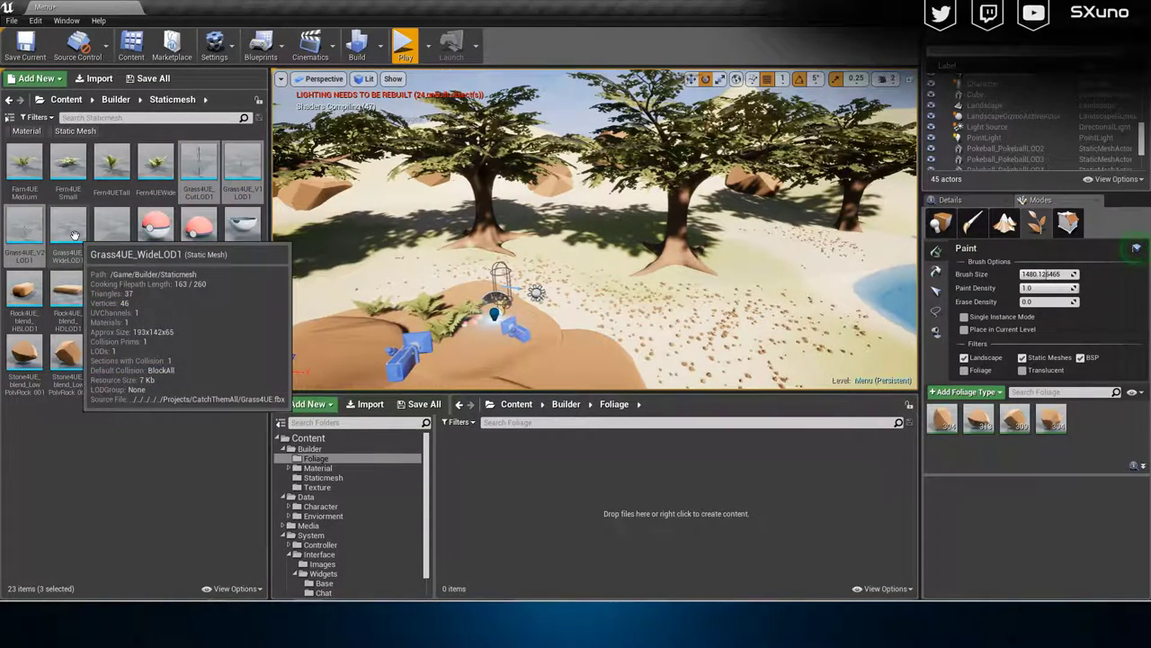
ctrl+click(77, 236)
ctrl+click(111, 236)
drag(111, 235, 1032, 454)
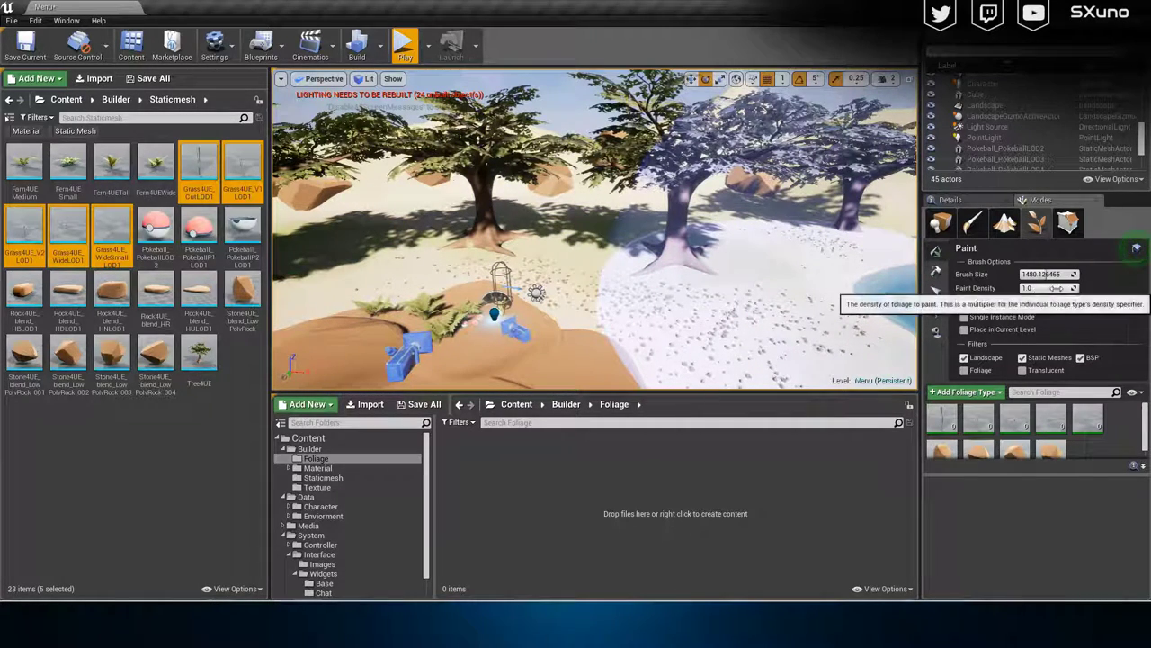
Paint grass on the landscape around the trees with brush size about 918 and the Static Meshes filter off, and play the level.
drag(1040, 275, 1016, 274)
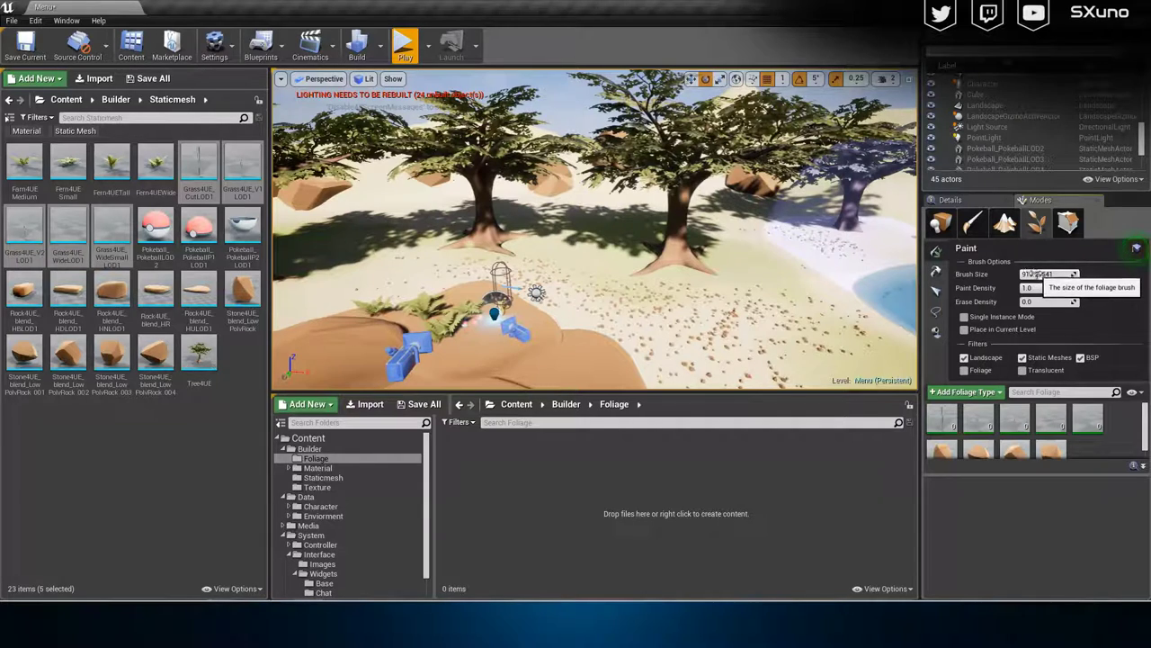
click(1022, 357)
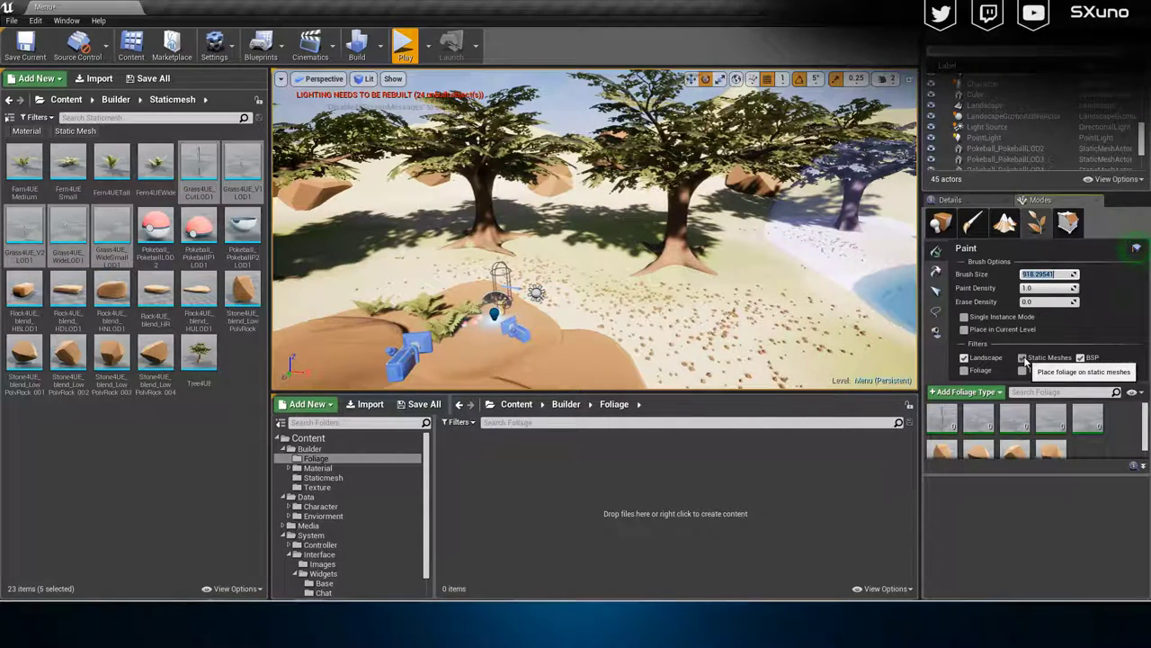
mouse_move(632, 237)
mouse_down()
mouse_move(501, 229)
mouse_move(471, 211)
mouse_up()
right_drag(471, 210, 405, 216)
key(w)
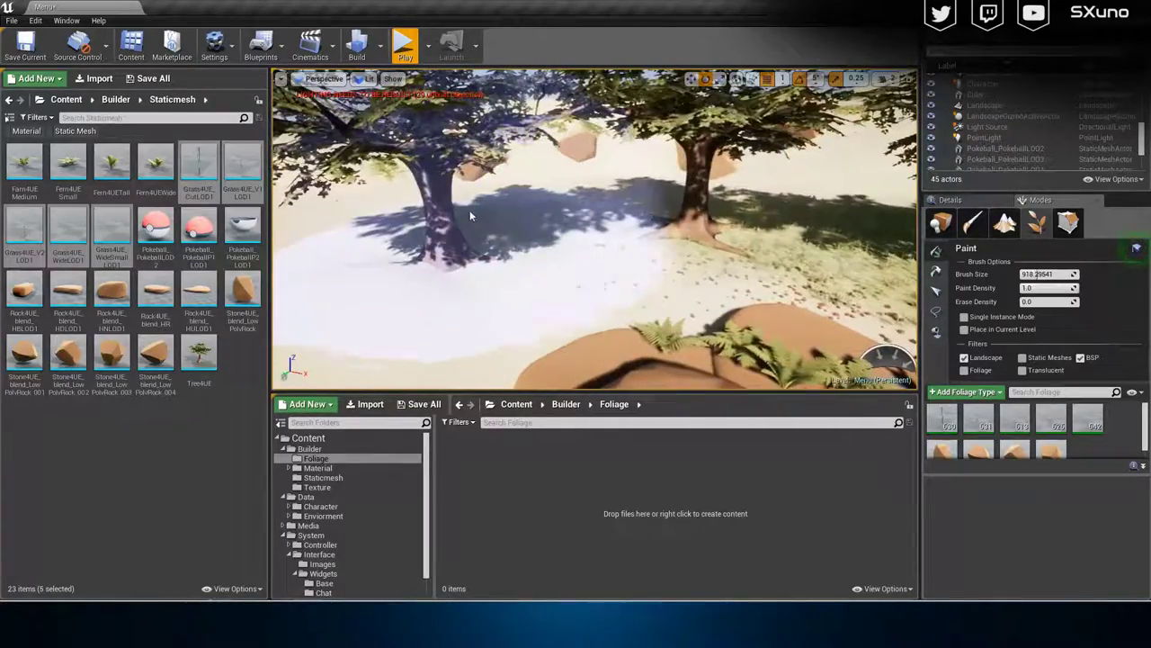
drag(470, 210, 402, 233)
click(402, 233)
key(w)
mouse_move(402, 233)
right_down()
mouse_move(402, 157)
mouse_move(402, 216)
mouse_move(531, 225)
mouse_move(477, 234)
right_up()
key(s)
mouse_move(619, 250)
mouse_down()
mouse_move(694, 294)
mouse_move(608, 217)
mouse_move(499, 212)
mouse_move(498, 224)
mouse_move(383, 270)
mouse_move(513, 252)
mouse_up()
mouse_move(513, 252)
right_down()
mouse_move(413, 243)
mouse_move(468, 279)
right_up()
key(s)
mouse_move(546, 275)
mouse_down()
mouse_move(725, 288)
mouse_move(363, 144)
mouse_move(297, 298)
mouse_up()
key(s)
mouse_move(462, 297)
right_down()
mouse_move(462, 226)
mouse_move(499, 265)
right_up()
mouse_move(463, 226)
mouse_down()
mouse_move(590, 231)
mouse_move(576, 234)
mouse_move(552, 206)
mouse_move(525, 141)
mouse_move(635, 187)
mouse_move(663, 236)
mouse_up()
mouse_move(662, 235)
right_down()
mouse_move(678, 328)
mouse_move(849, 273)
mouse_move(661, 234)
right_up()
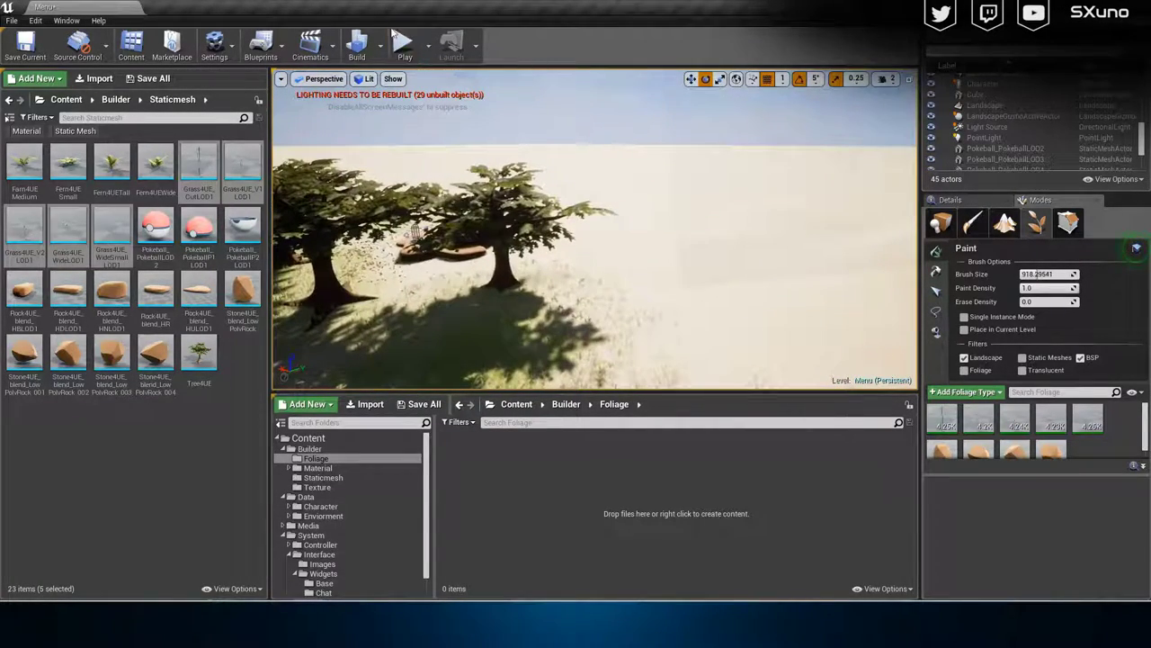
click(405, 49)
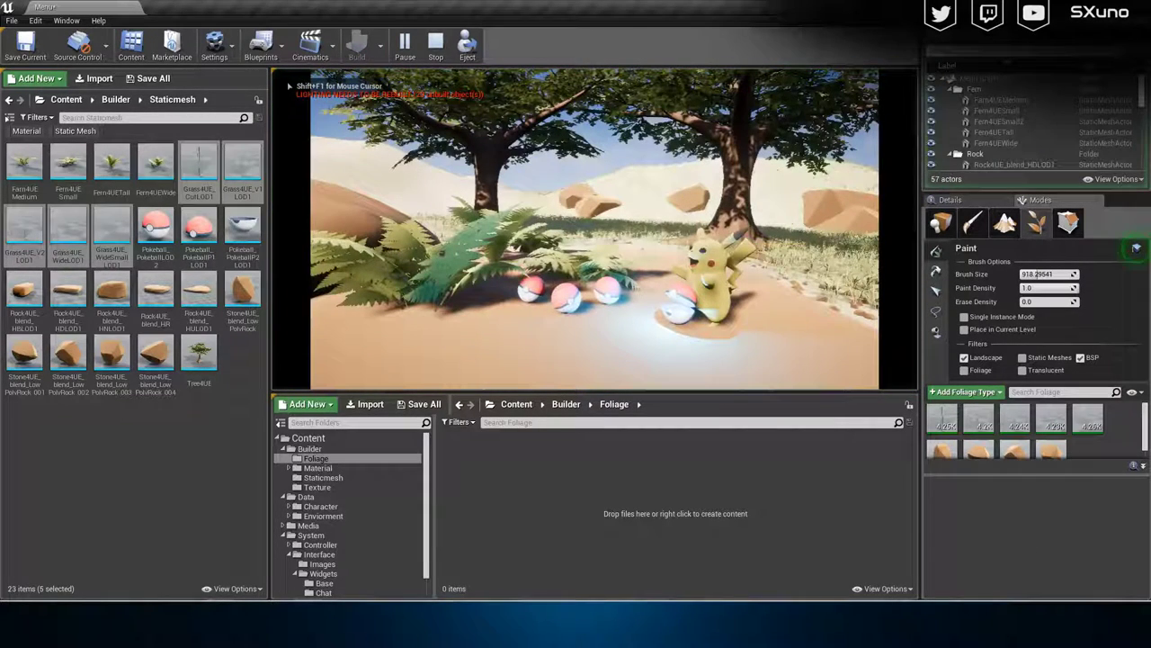